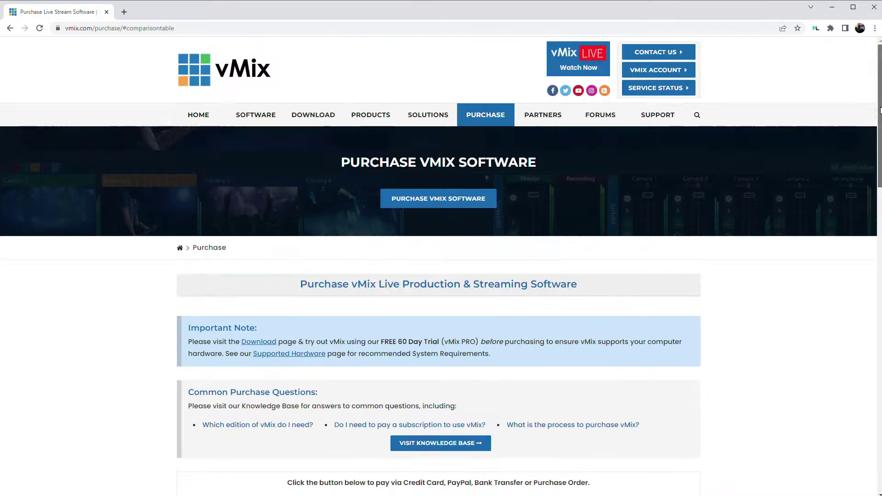
# Highlight the 4K edition's price, its 4096 x 2160 resolution and the PTZ Control row
pyautogui.moveTo(878, 112); pyautogui.dragTo(852, 285)
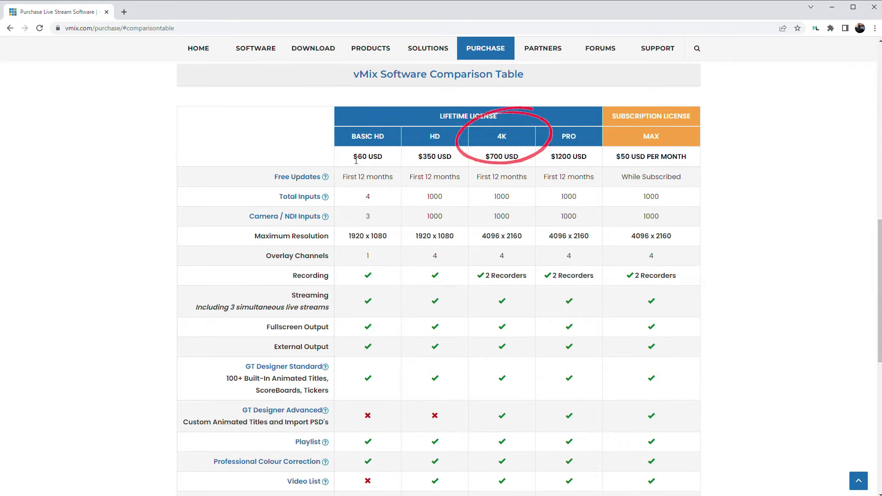
pyautogui.moveTo(497, 137); pyautogui.dragTo(516, 139)
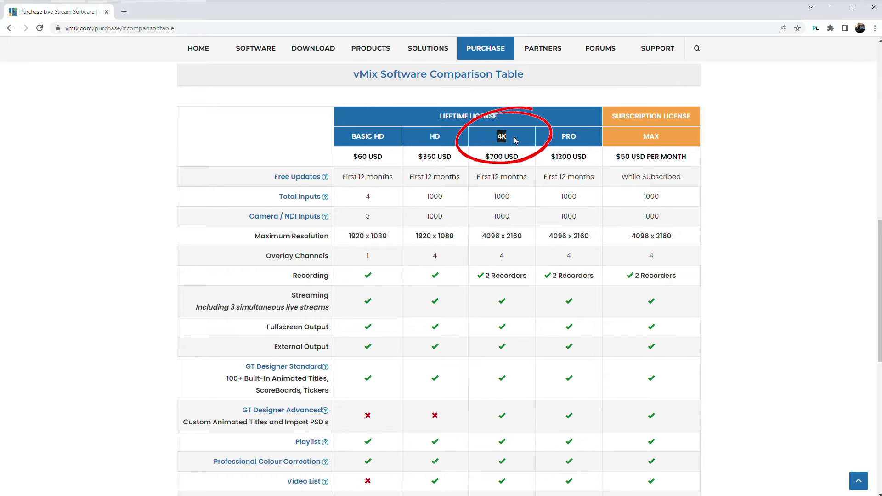
pyautogui.moveTo(482, 236); pyautogui.dragTo(527, 236)
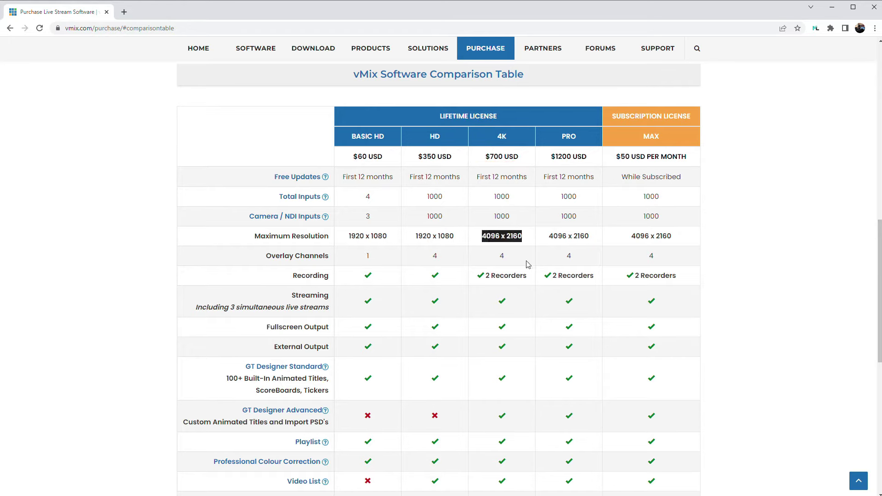
pyautogui.scroll(-4, 528, 265)
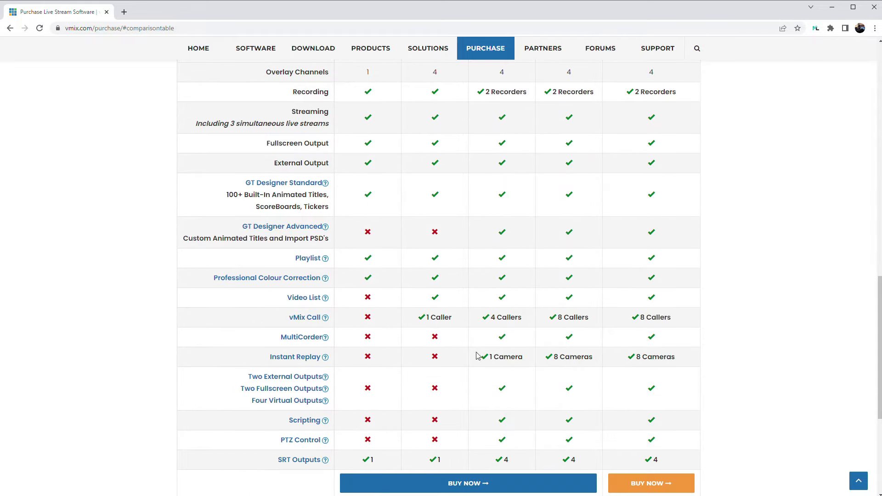
pyautogui.moveTo(279, 442); pyautogui.dragTo(355, 442)
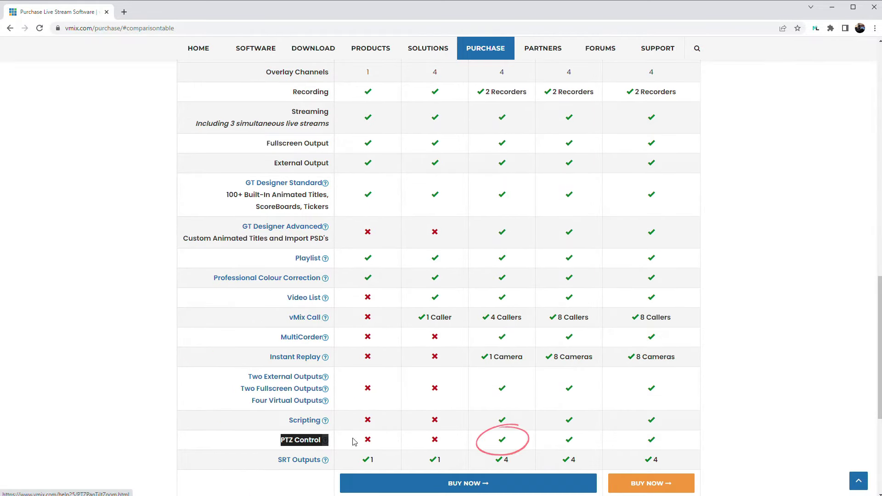
pyautogui.click(501, 442)
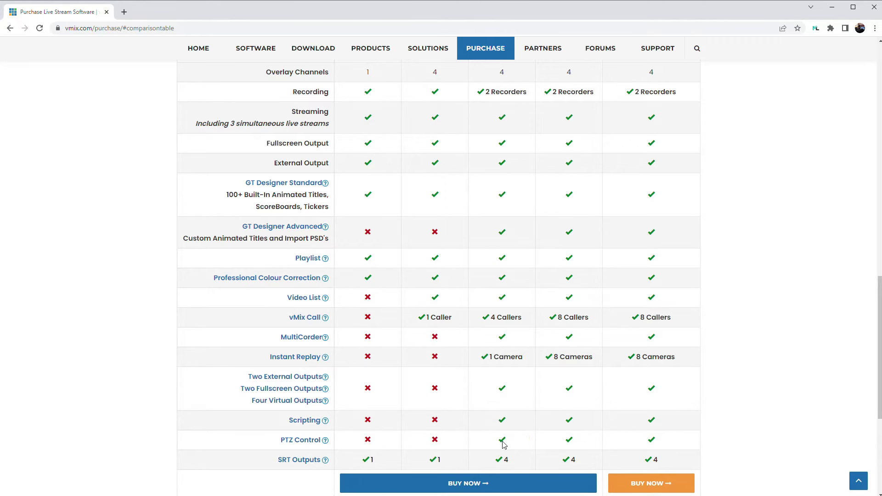
# Highlight the Basic HD edition's $60 USD price and its 3 camera inputs
pyautogui.scroll(4, 503, 444)
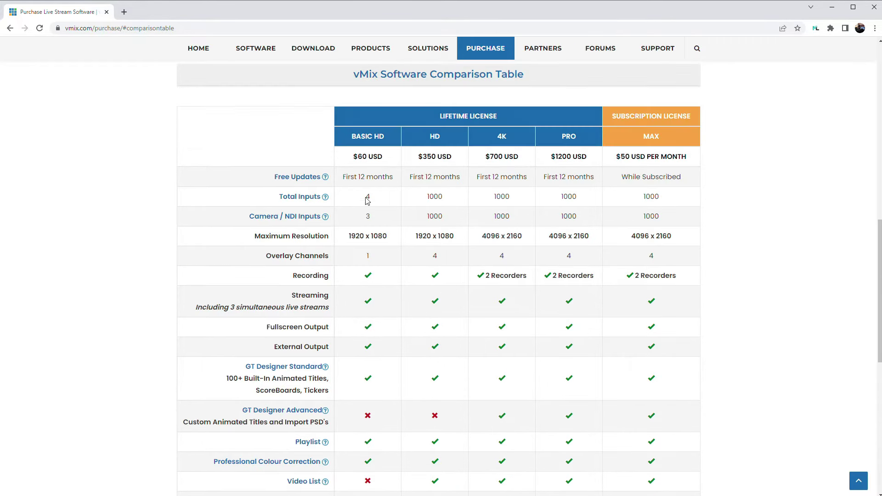
pyautogui.moveTo(353, 157); pyautogui.dragTo(385, 157)
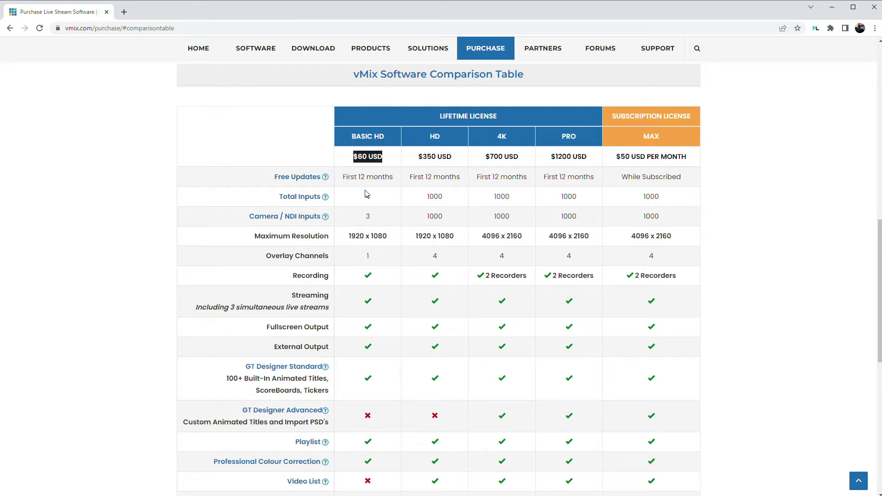
pyautogui.moveTo(365, 216); pyautogui.dragTo(392, 241)
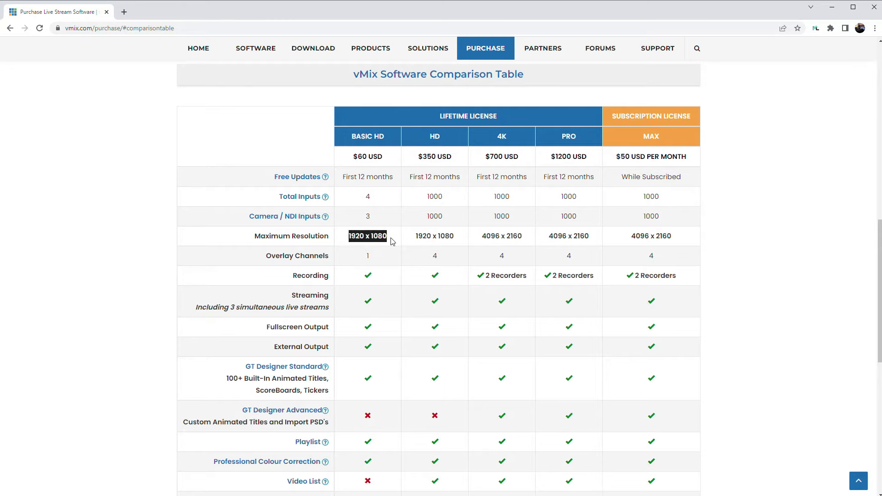
pyautogui.click(351, 236)
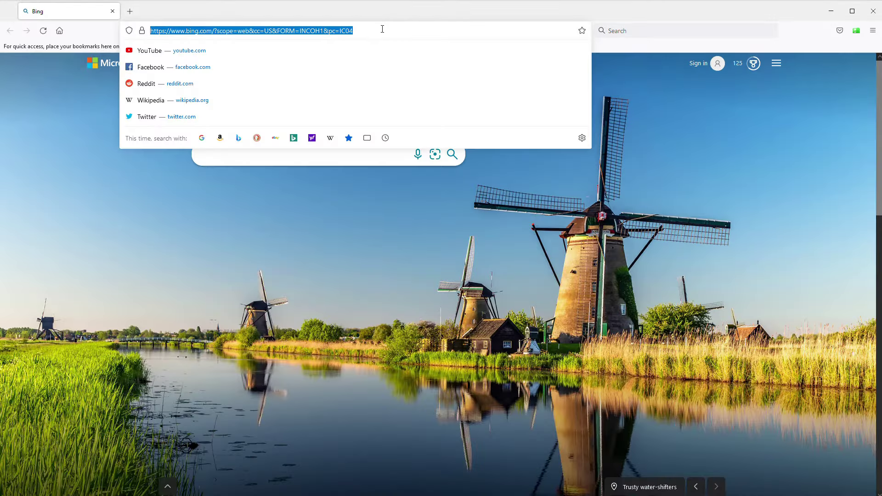
# Go to 192.168.5.210 in Firefox and sign in to the PTZ camera with its credentials
pyautogui.write('192.16')
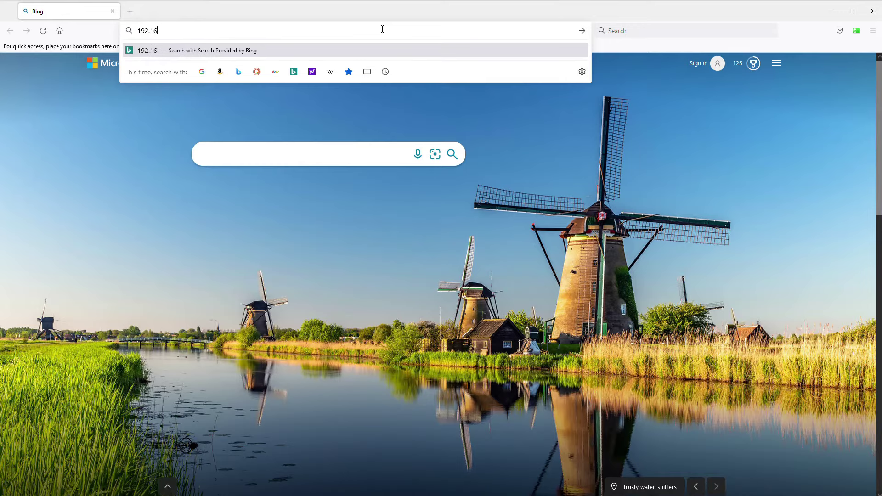
pyautogui.write('8.5.')
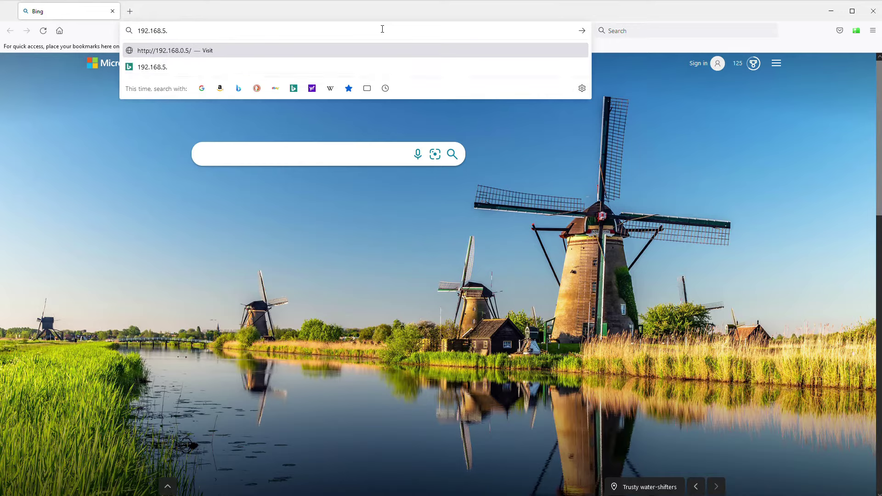
pyautogui.write('210')
pyautogui.press('Return')
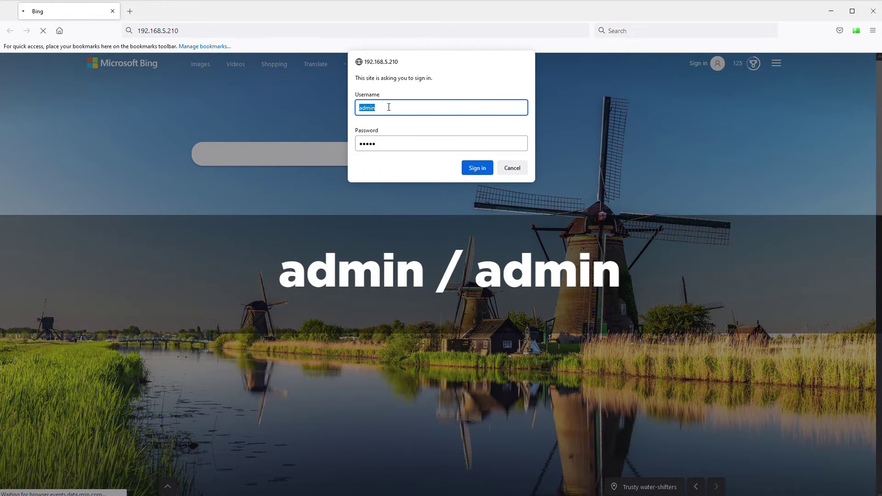
pyautogui.click(474, 169)
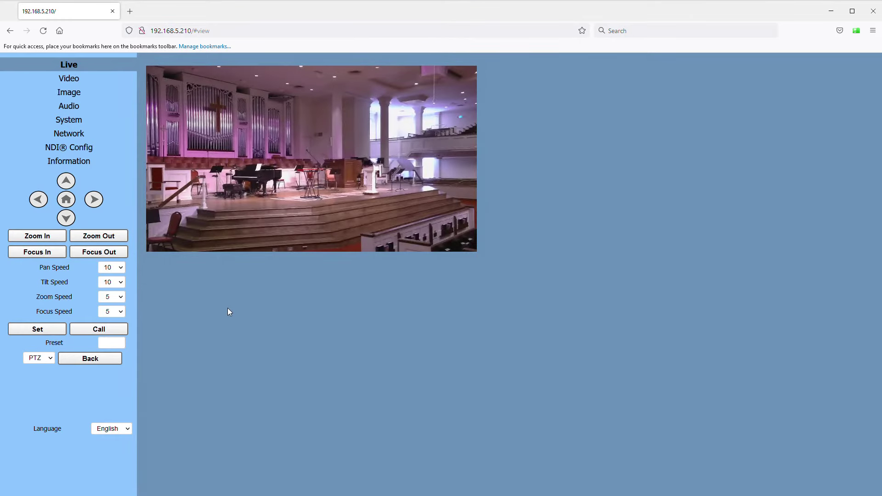
# Keep LEFTPTZ1 as the NDI local device name, submit it and acknowledge the reboot notice
pyautogui.click(79, 153)
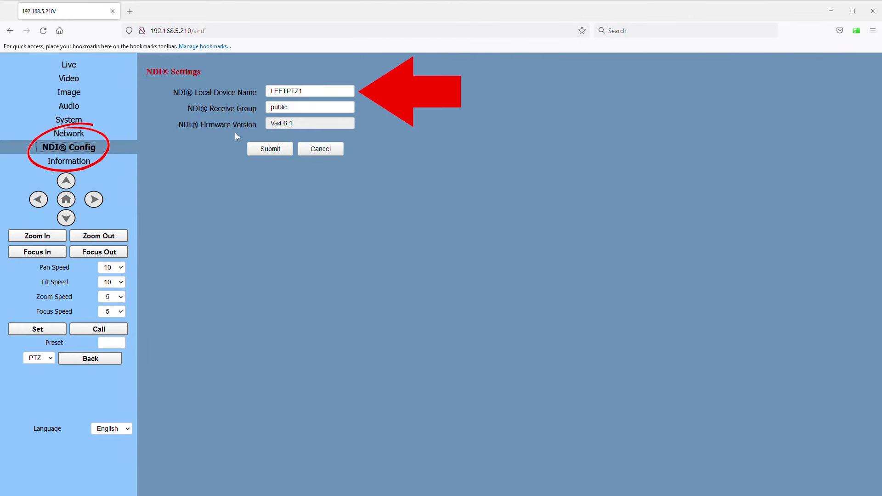
pyautogui.click(302, 91)
pyautogui.hotkey('ctrl', 'a')
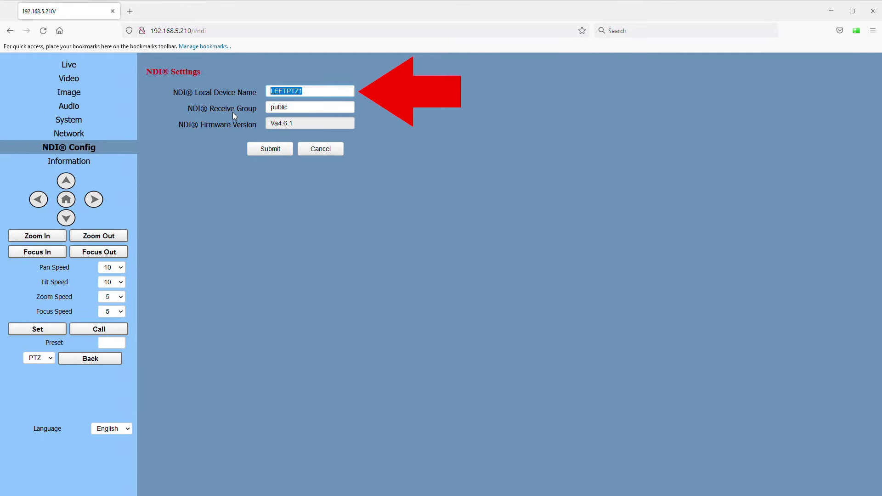
pyautogui.click(321, 91)
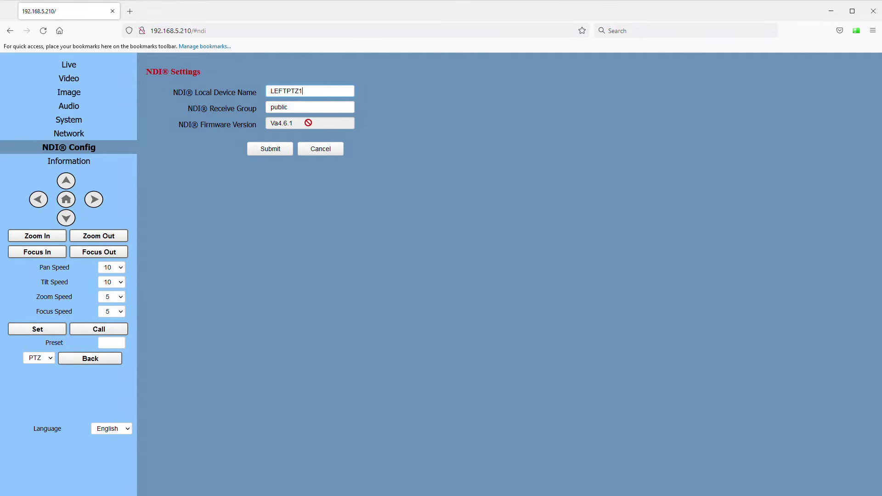
pyautogui.click(275, 153)
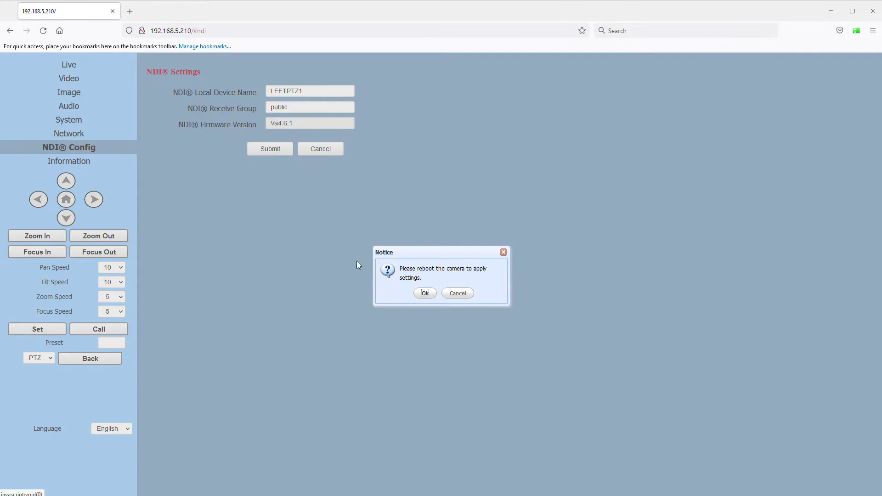
pyautogui.click(425, 294)
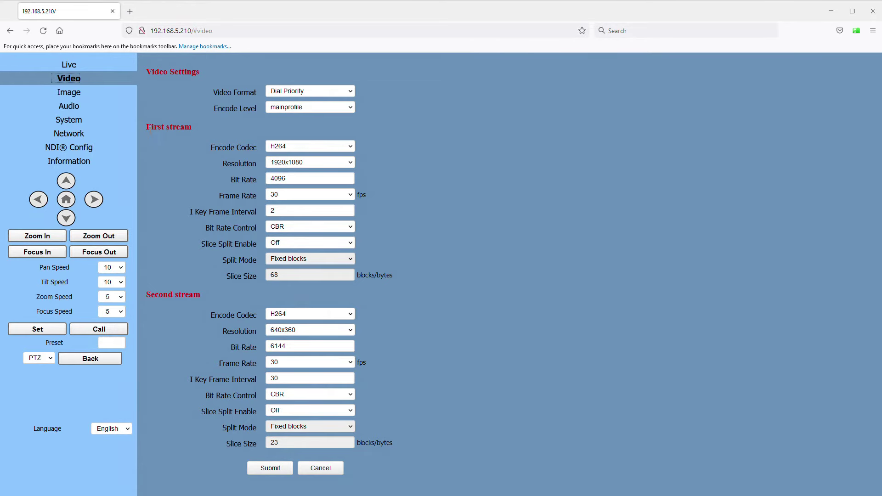
# Set the first stream to 3840x2160 resolution and 20480 kbps bit rate, then submit
pyautogui.moveTo(145, 127); pyautogui.dragTo(204, 131)
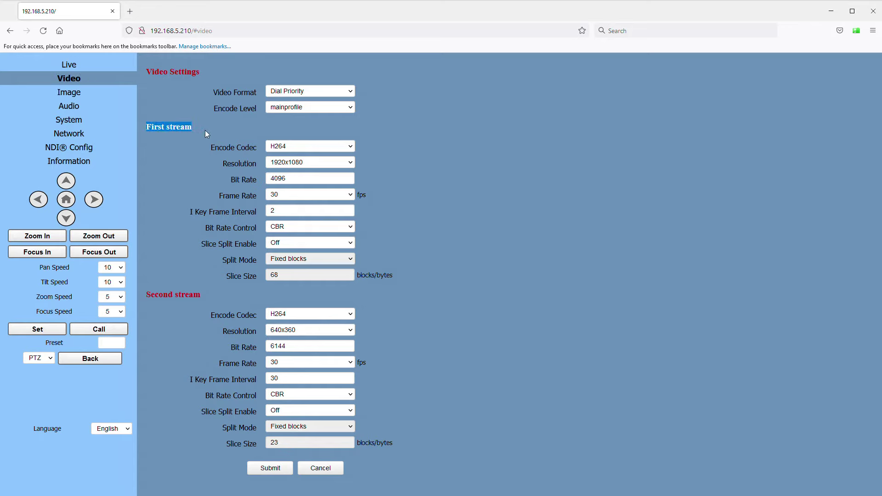
pyautogui.click(207, 140)
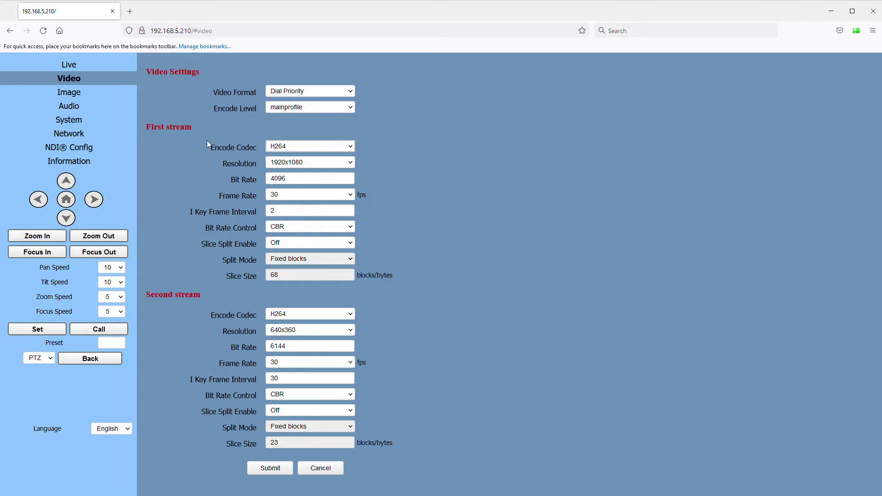
pyautogui.click(351, 166)
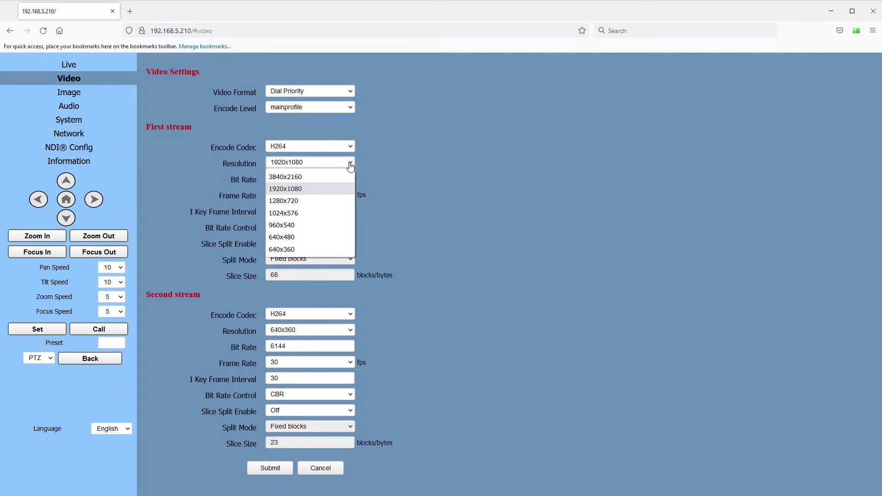
pyautogui.click(297, 178)
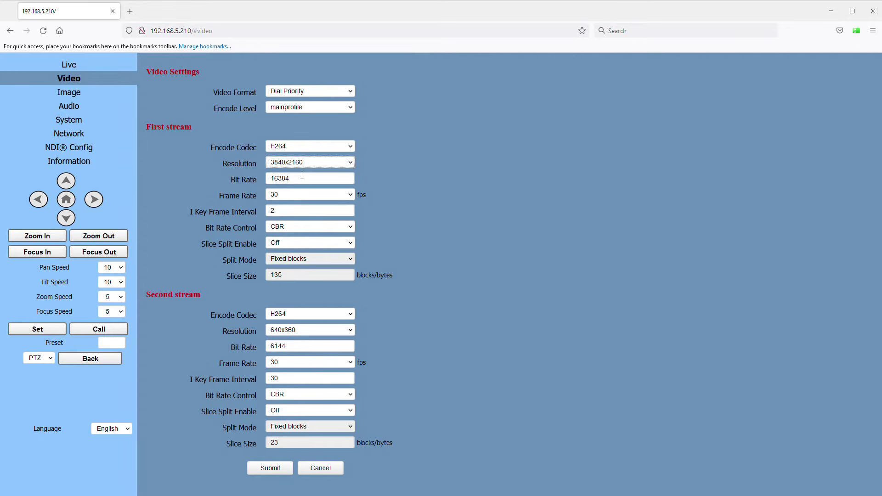
pyautogui.click(302, 176)
pyautogui.press('Tab')
pyautogui.hotkey('shift', 'Tab')
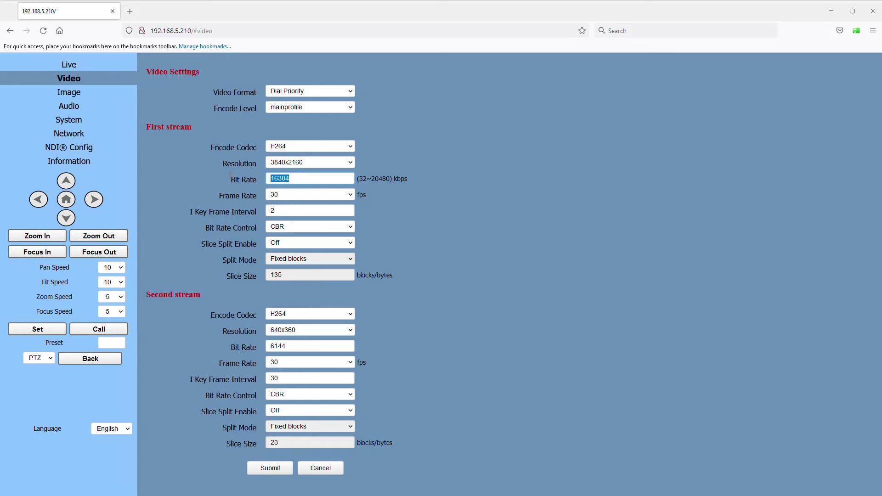
pyautogui.write('20480')
pyautogui.click(386, 229)
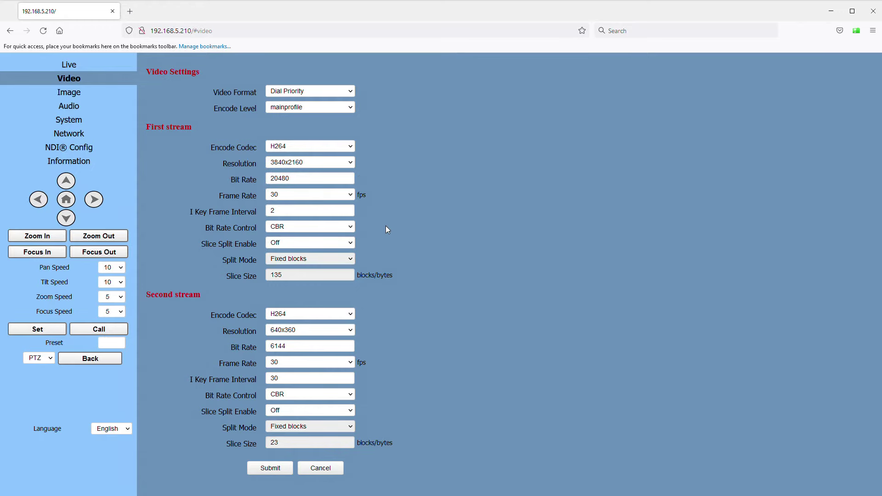
pyautogui.click(270, 468)
pyautogui.click(421, 292)
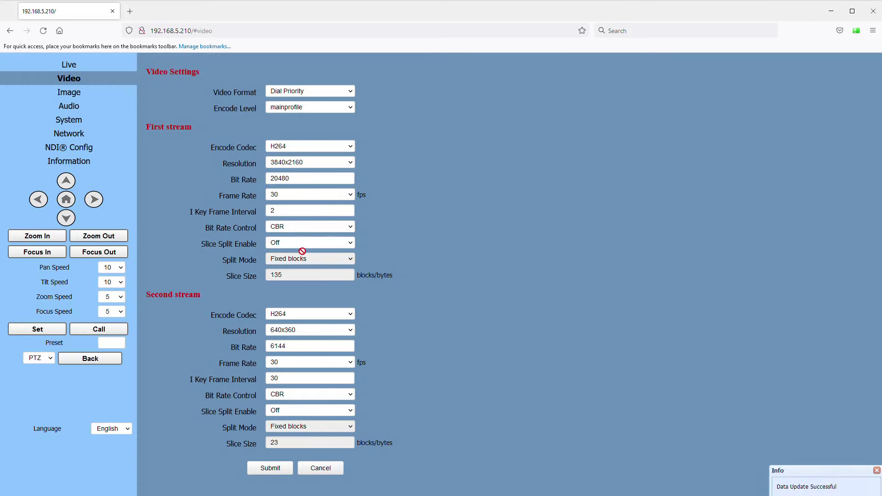
# Reboot the camera from the System settings
pyautogui.click(69, 121)
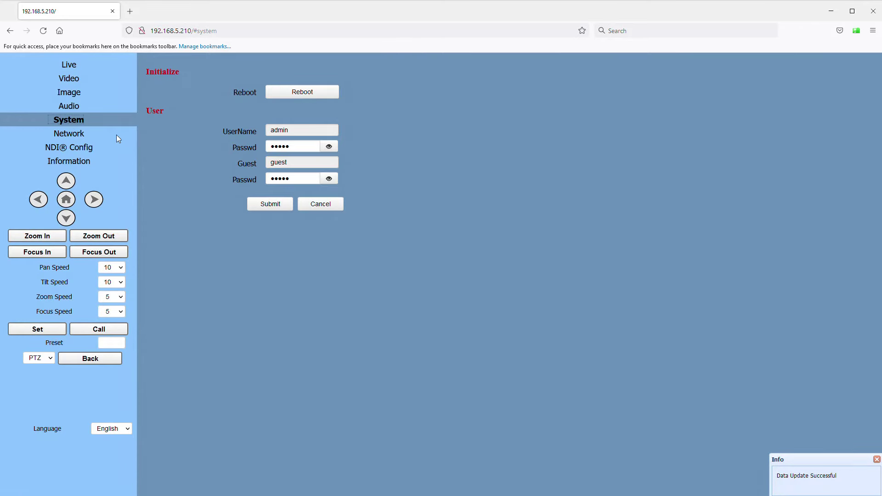
pyautogui.click(301, 93)
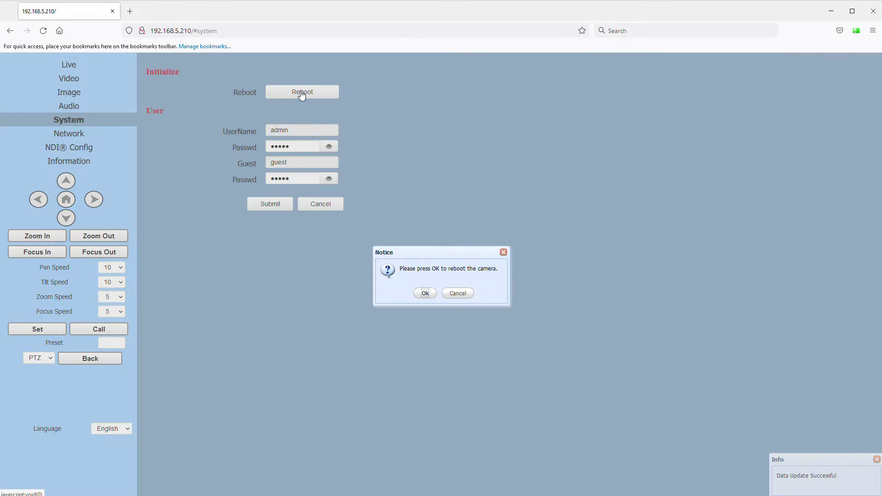
pyautogui.click(425, 295)
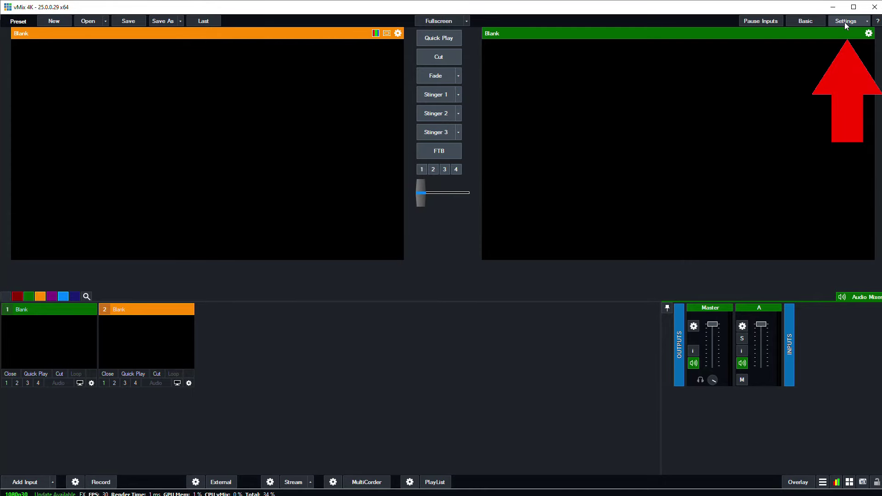
# Set vMix output size to 3840x2160 with NTSC 30p frame rate and restart vMix
pyautogui.click(845, 22)
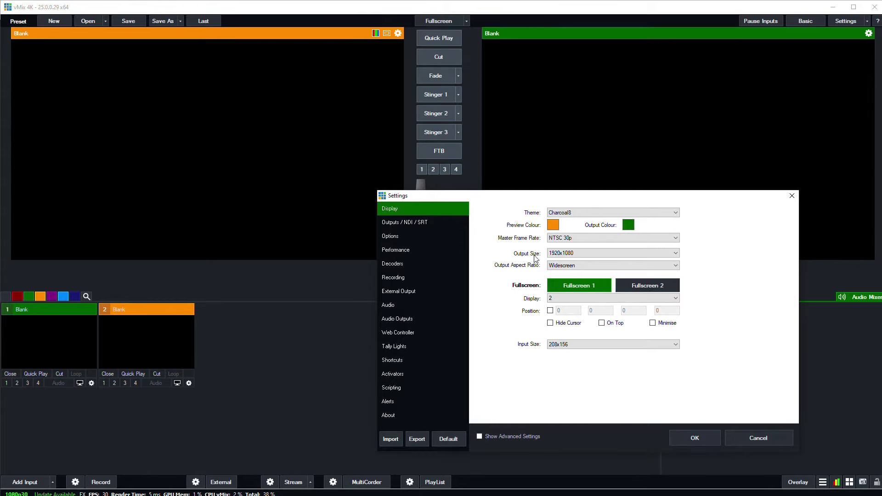
pyautogui.click(592, 255)
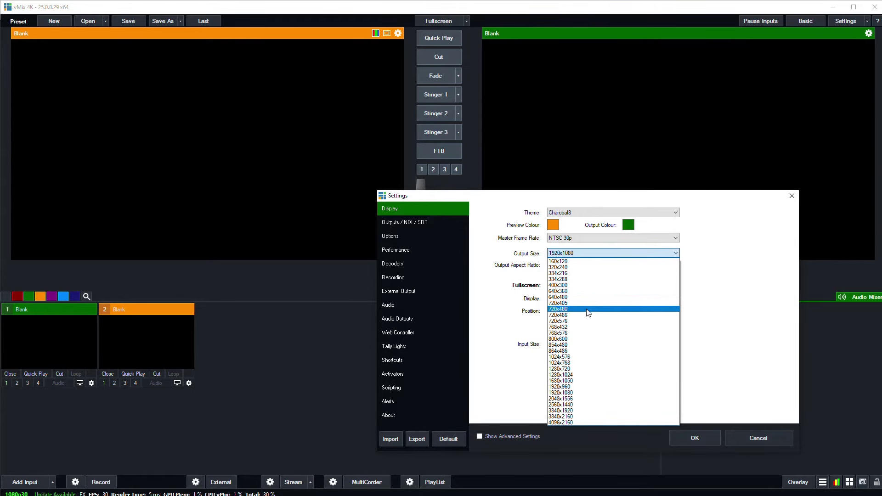
pyautogui.click(583, 418)
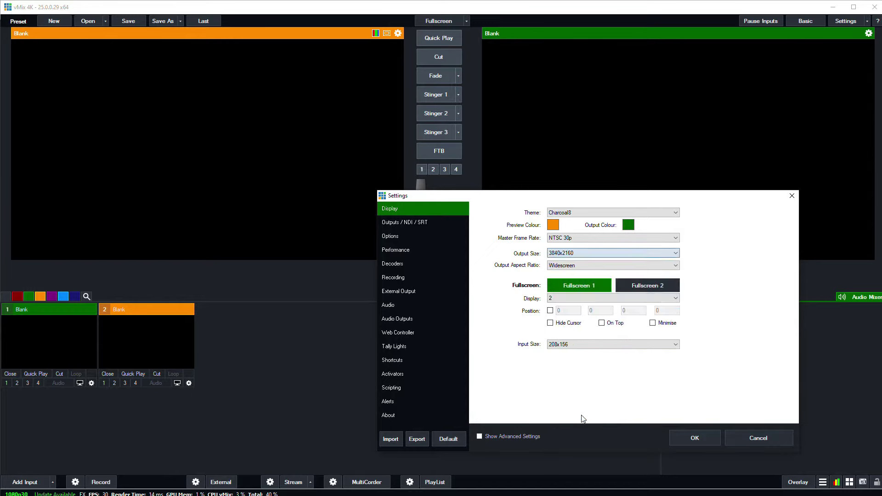
pyautogui.click(590, 238)
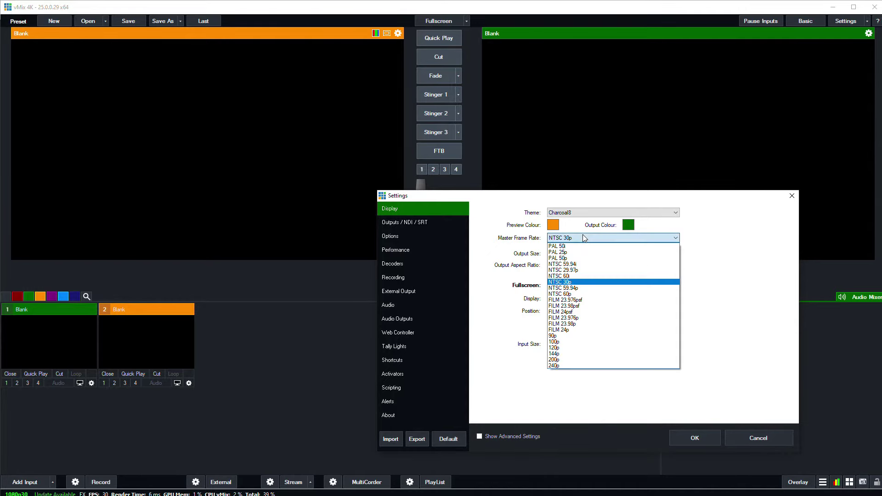
pyautogui.click(592, 283)
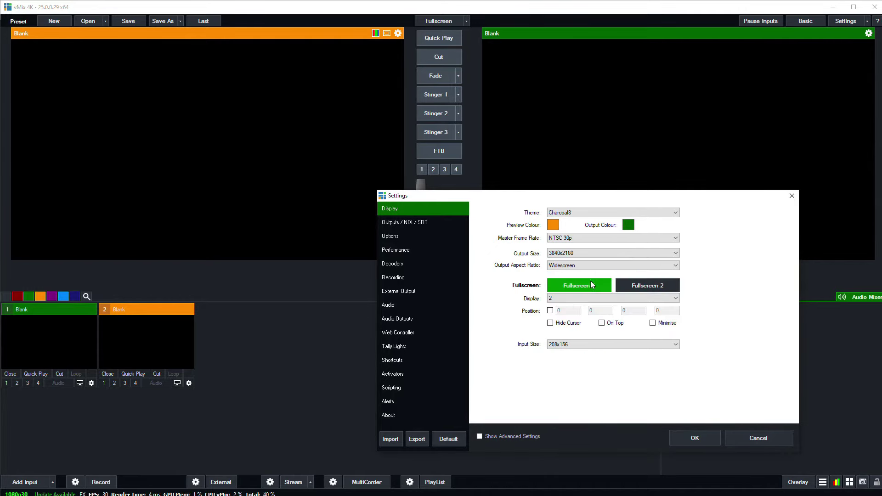
pyautogui.click(684, 439)
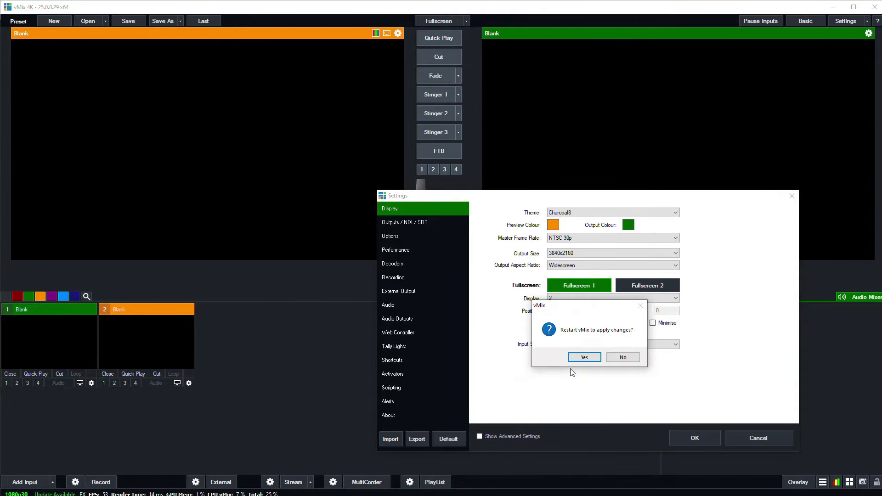
pyautogui.click(584, 358)
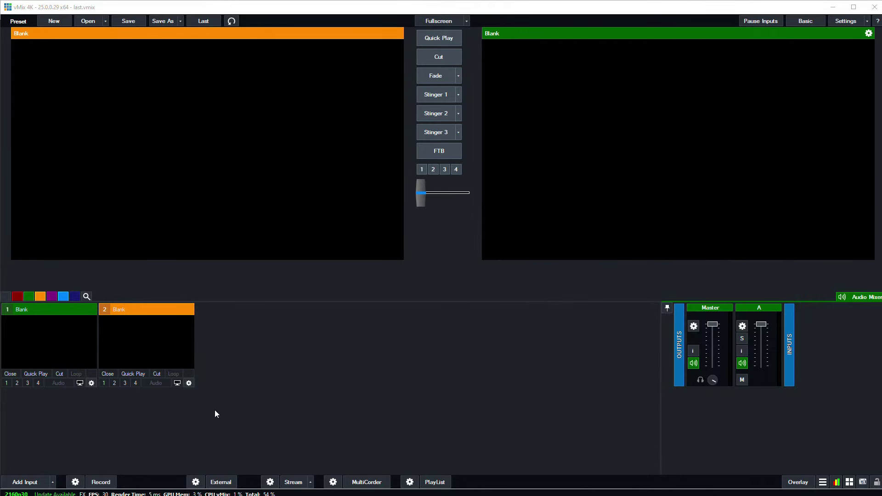
# Add the LEFTPTZ1 NDI camera as input 1
pyautogui.click(28, 483)
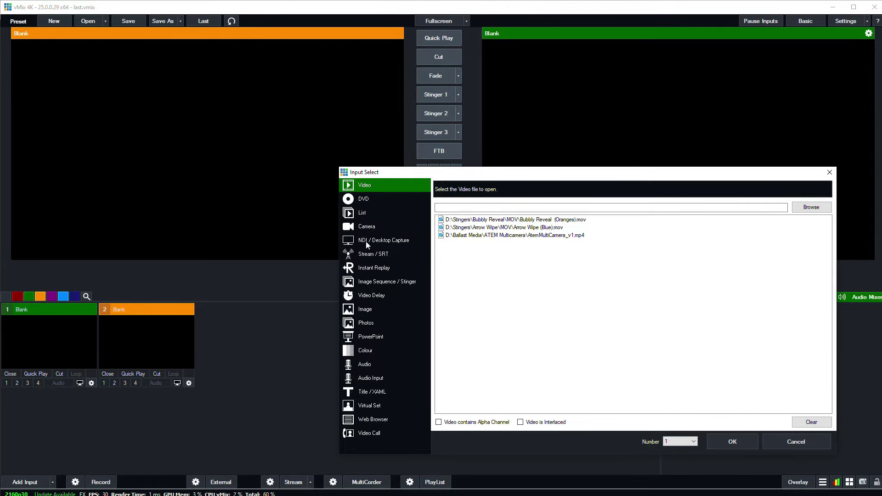
pyautogui.click(390, 243)
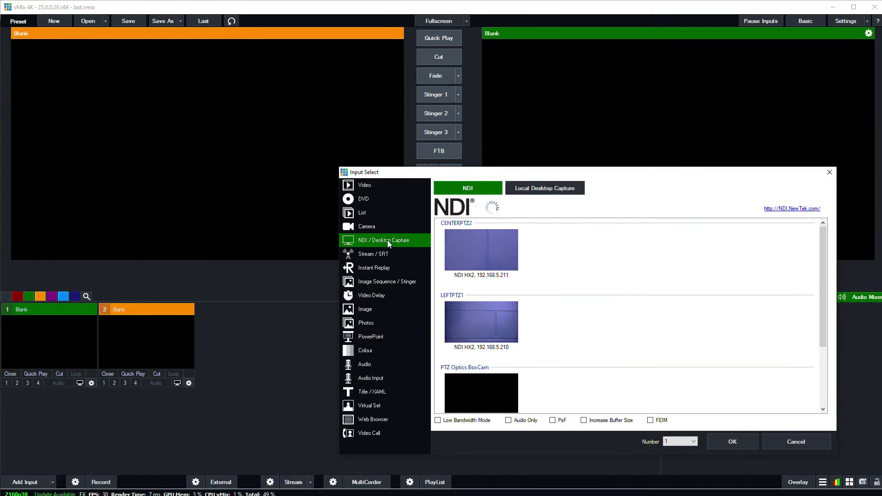
pyautogui.click(479, 317)
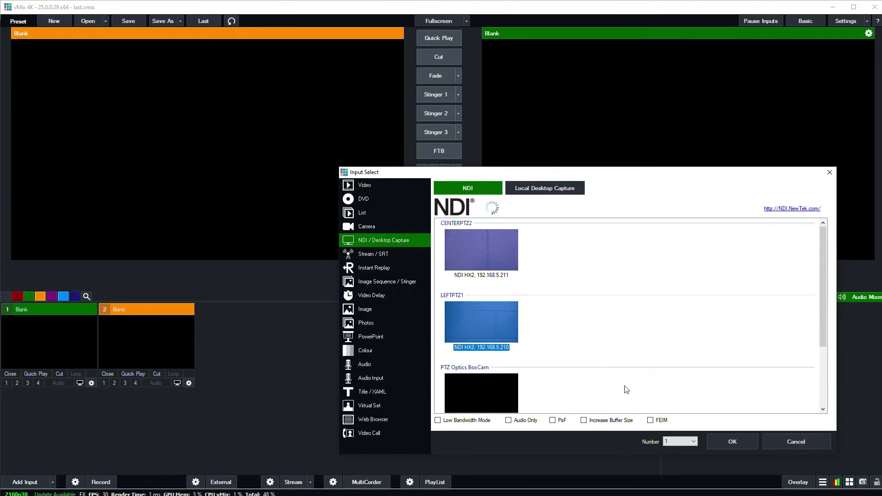
pyautogui.click(734, 441)
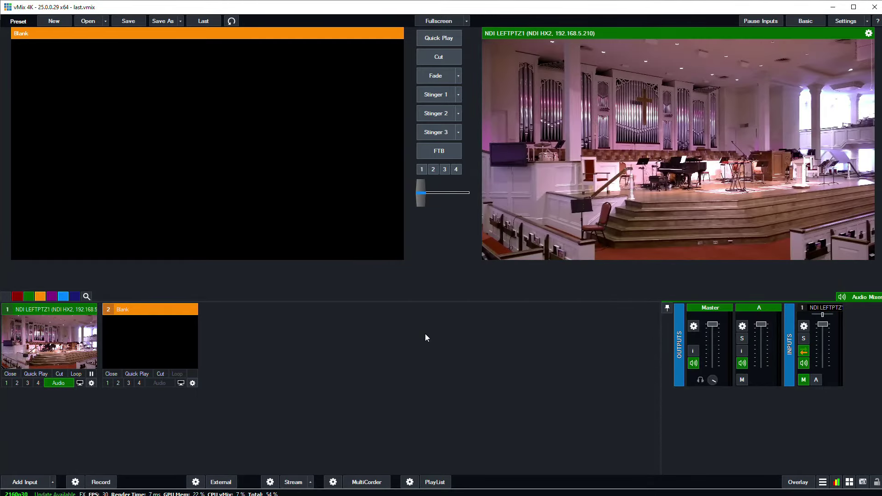
# Add the CENTERPTZ2 NDI camera as input 2
pyautogui.click(26, 482)
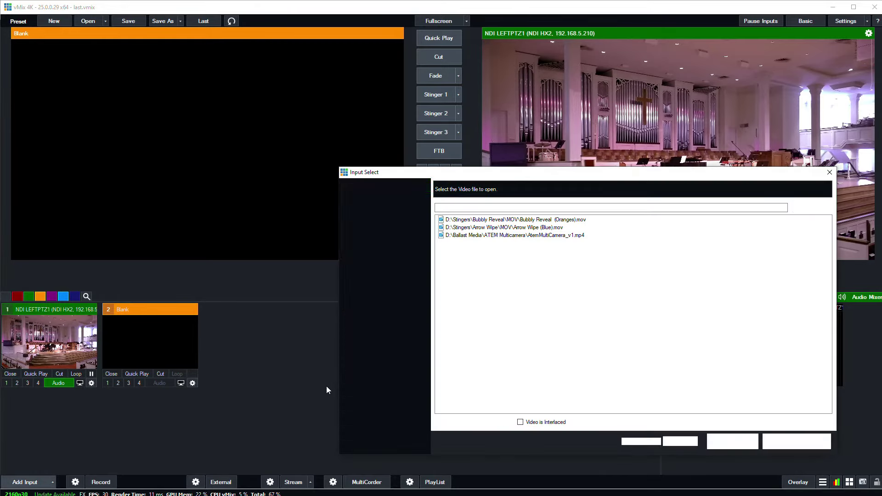
pyautogui.click(391, 242)
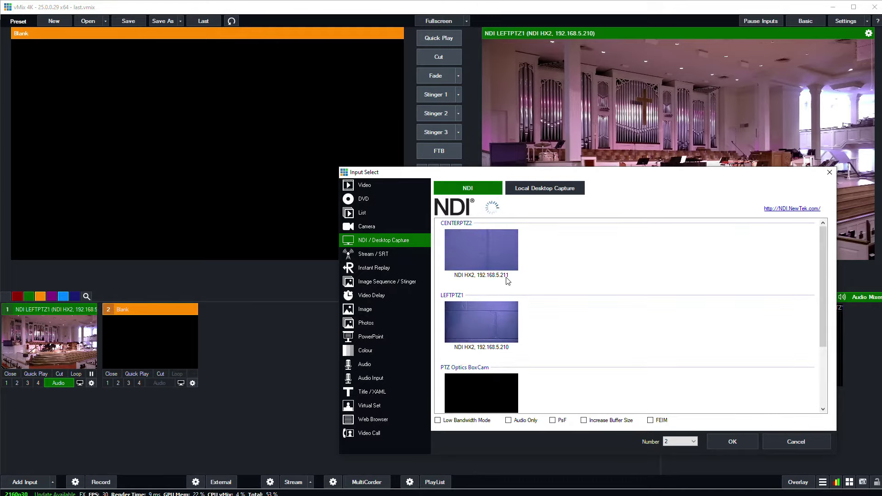
pyautogui.click(483, 250)
pyautogui.click(723, 439)
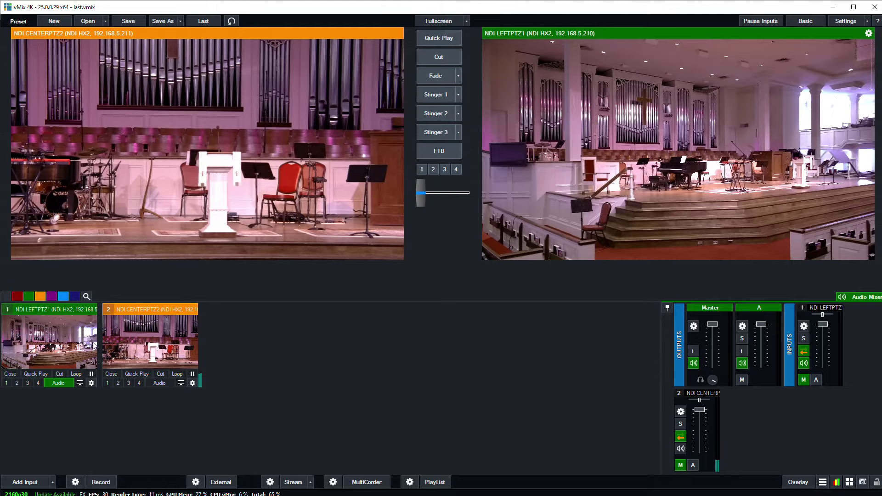
# Preview each camera, fade and cut between them, then Quick Play CENTERPTZ2 to output
pyautogui.click(64, 346)
pyautogui.click(146, 346)
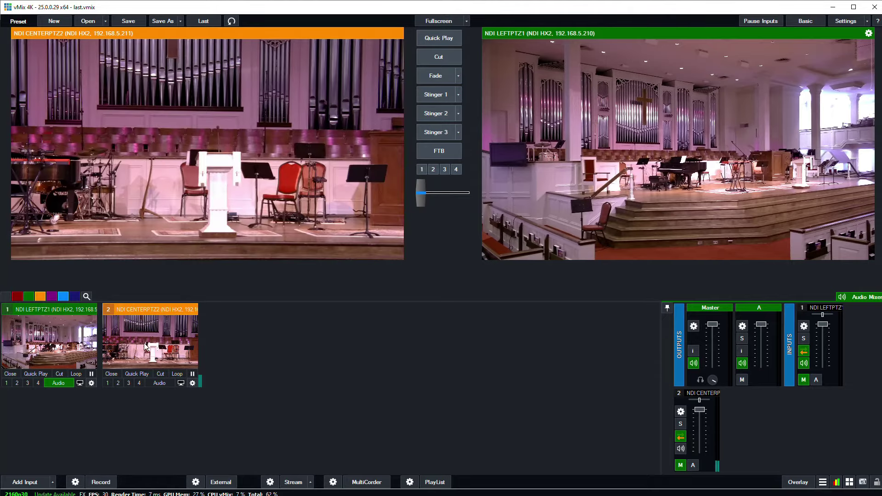
pyautogui.click(69, 348)
pyautogui.click(145, 349)
pyautogui.click(437, 79)
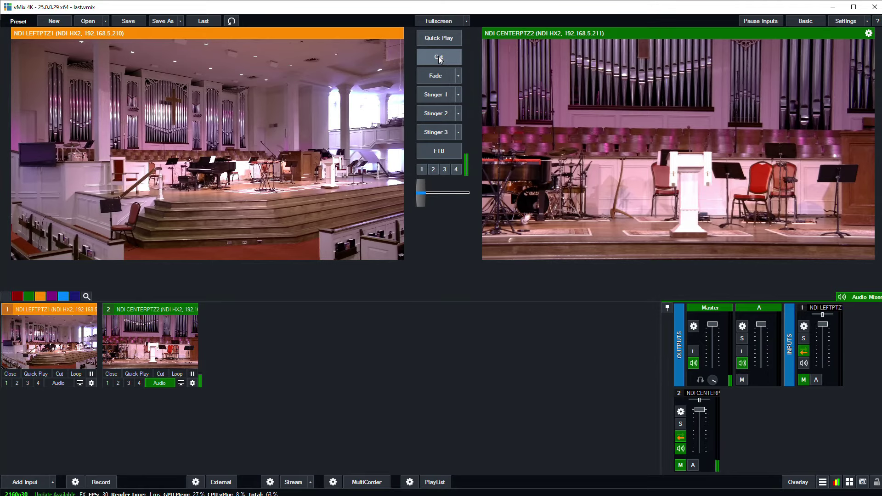
pyautogui.click(439, 58)
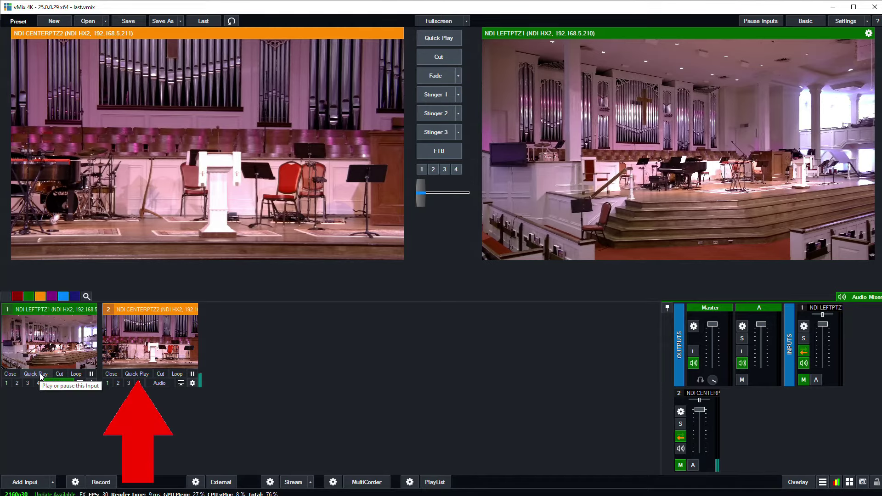
pyautogui.click(141, 378)
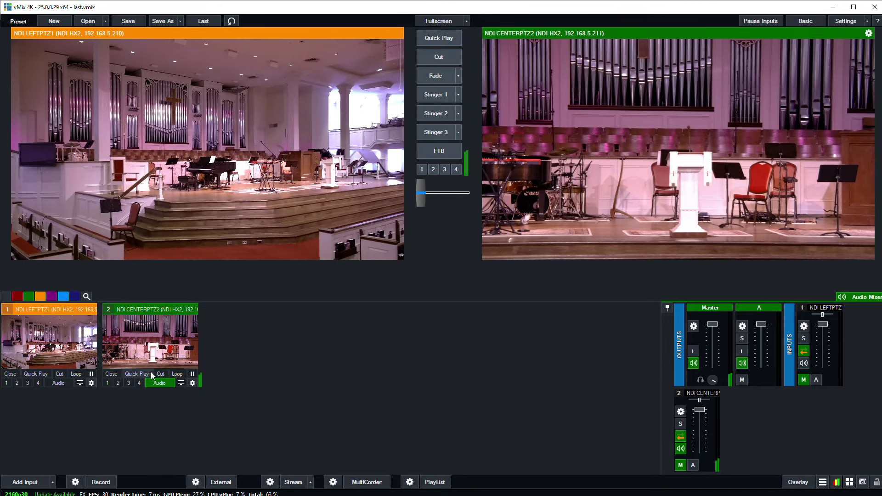
# Review the 250 ms QuickPlay transition duration in vMix's Options settings
pyautogui.click(846, 21)
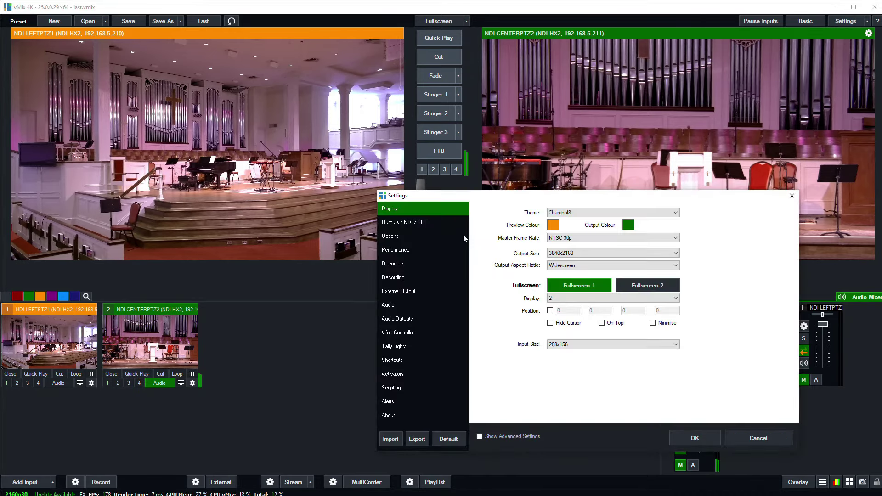
pyautogui.click(391, 237)
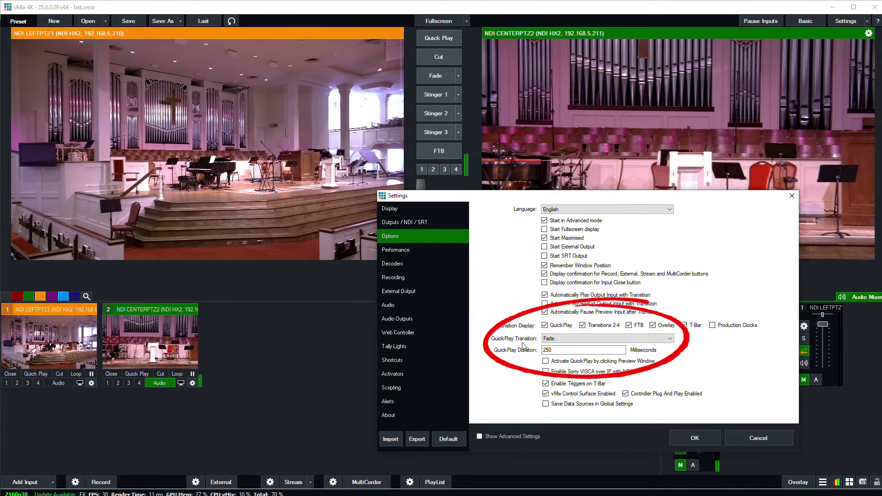
pyautogui.click(560, 350)
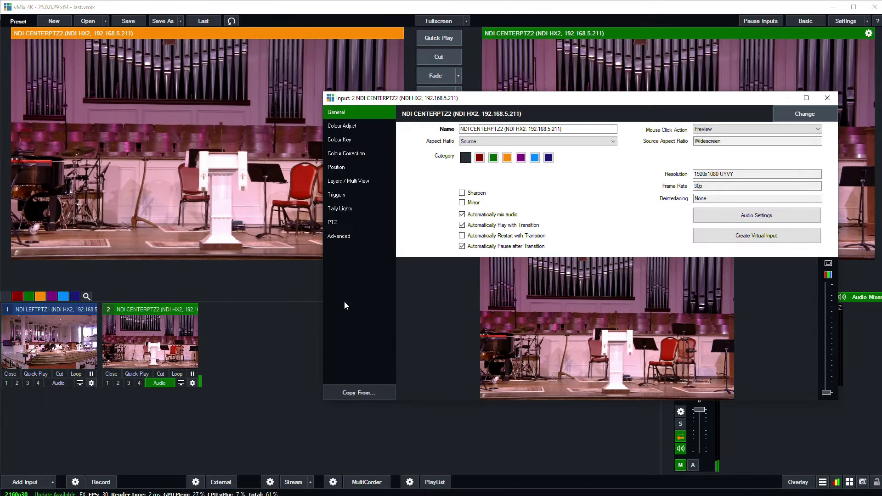
# Connect CENTERPTZ2's PTZ control via Sony VISCA over IP at 192.168.5.211
pyautogui.click(828, 98)
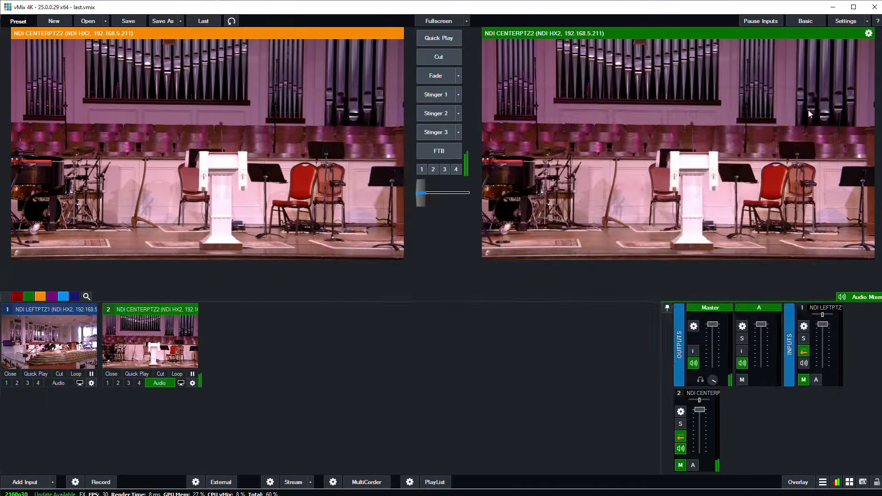
pyautogui.click(192, 383)
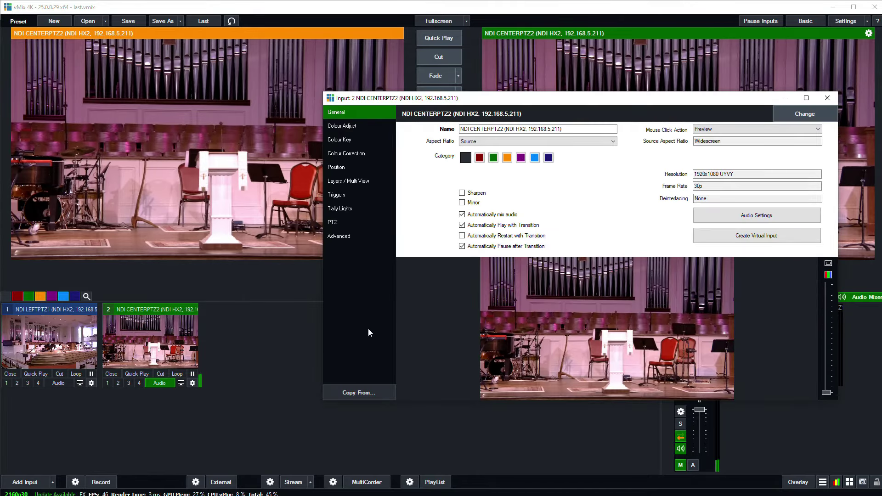
pyautogui.click(362, 225)
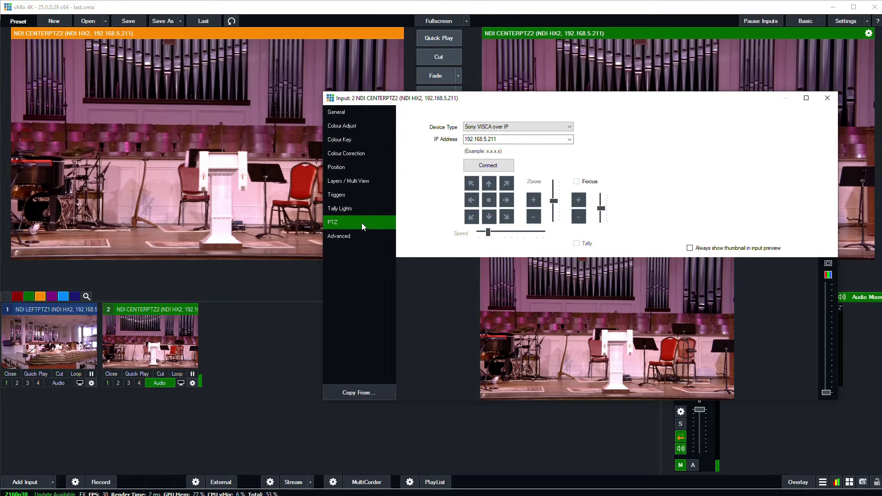
pyautogui.click(505, 168)
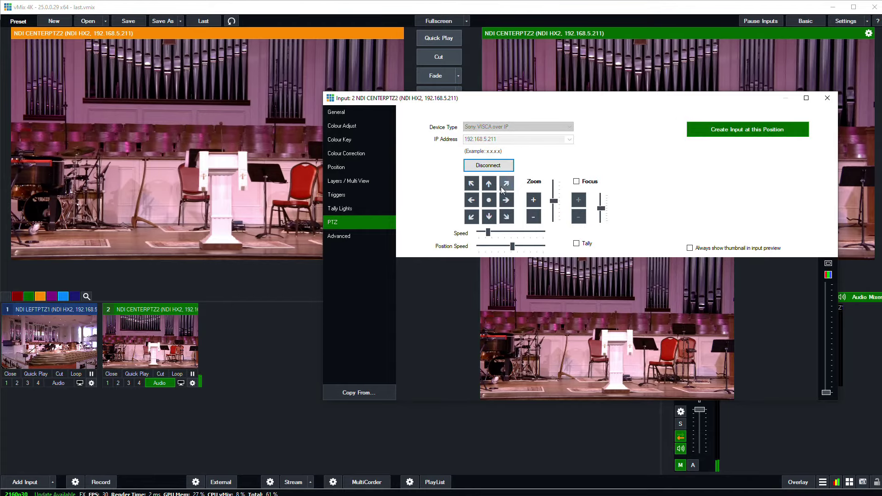
# Pan the centre camera left and right and zoom in slightly to reframe the stage
pyautogui.click(471, 200)
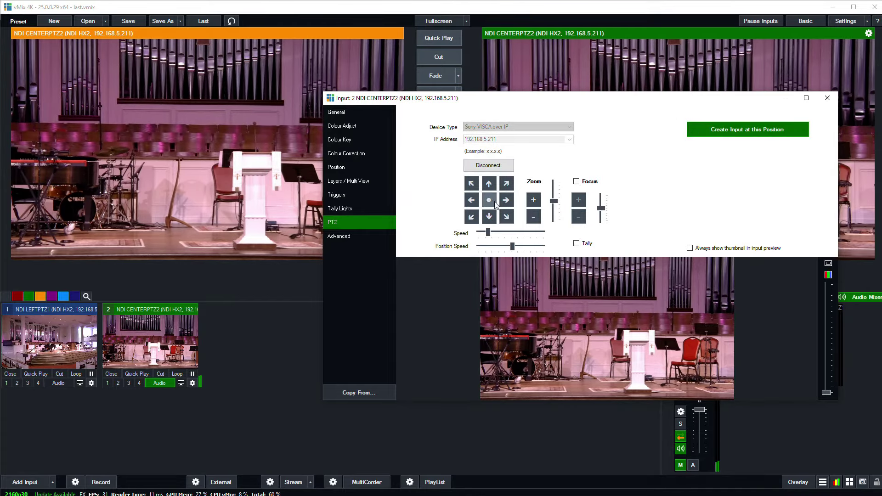
pyautogui.click(508, 201)
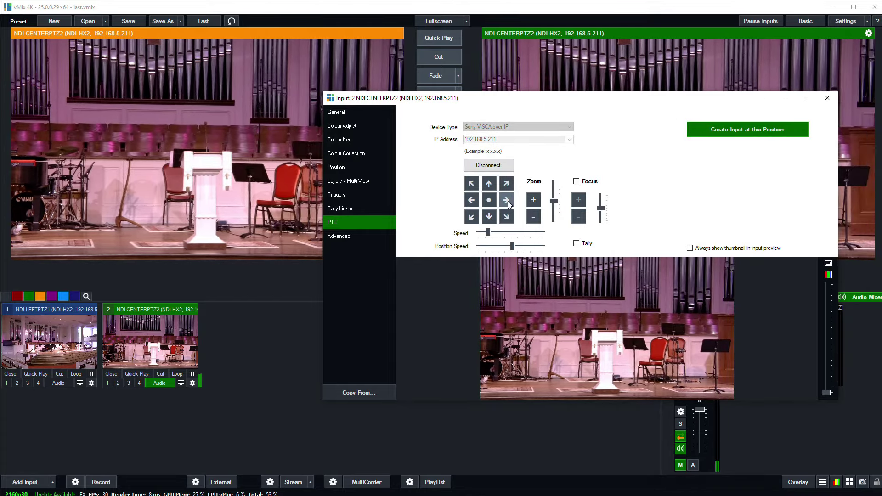
pyautogui.click(827, 98)
pyautogui.click(193, 384)
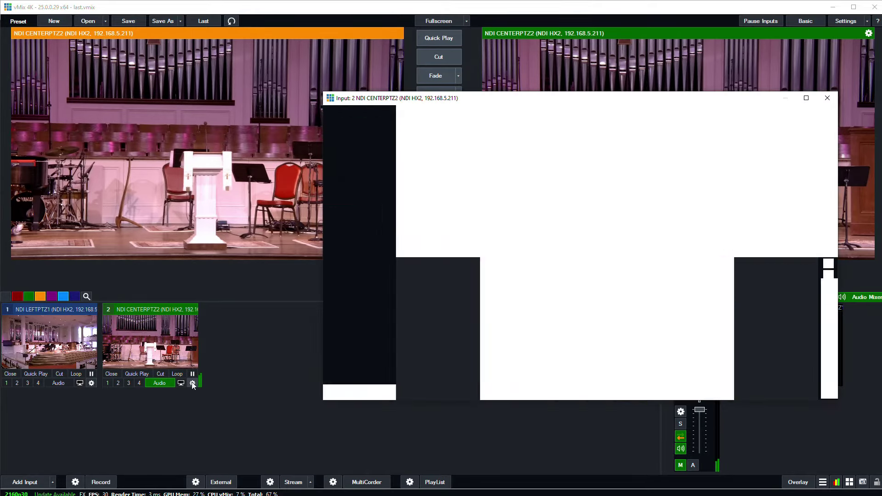
pyautogui.click(506, 200)
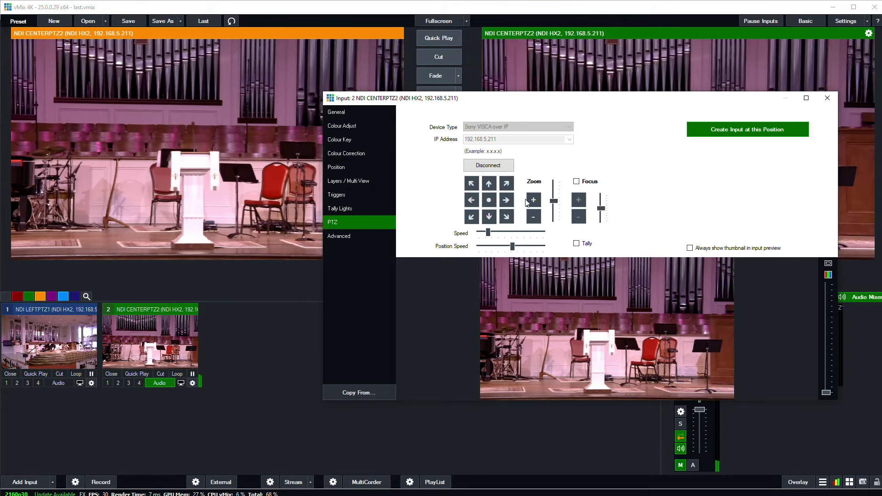
pyautogui.click(533, 200)
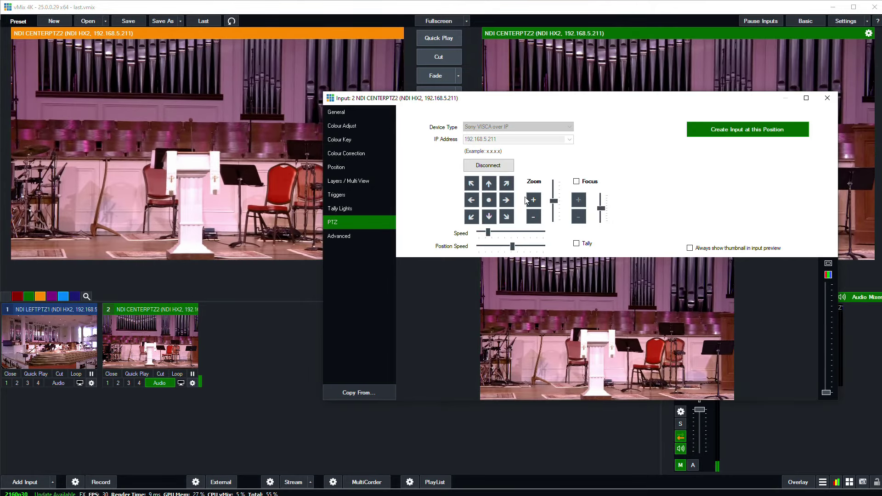
pyautogui.click(474, 203)
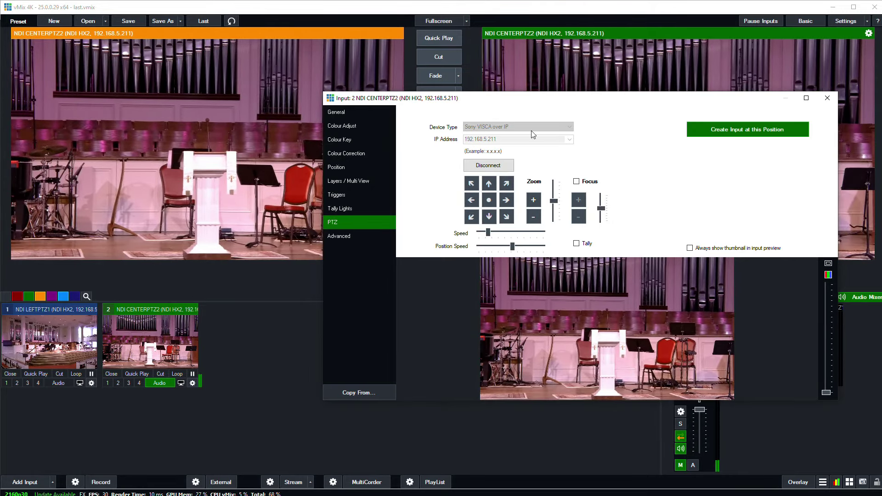
pyautogui.moveTo(548, 100); pyautogui.dragTo(464, 87)
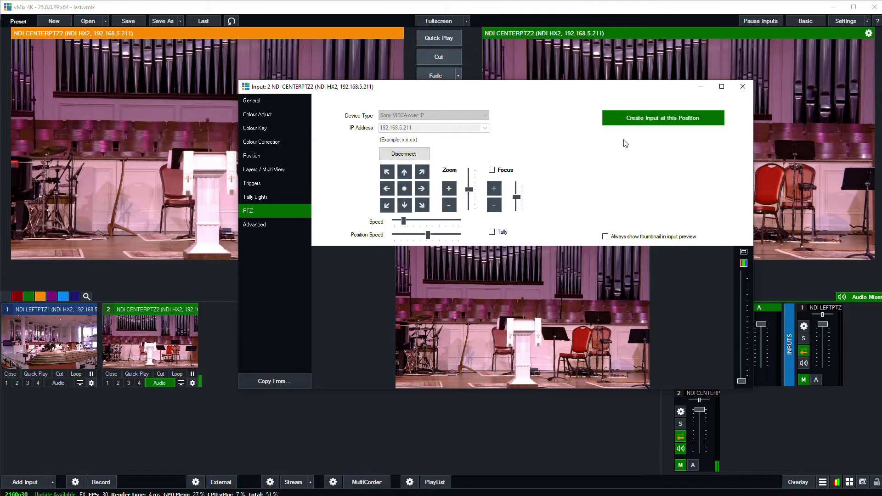
# Zoom in and tilt up the centre camera, then save this framing as input 3
pyautogui.click(452, 190)
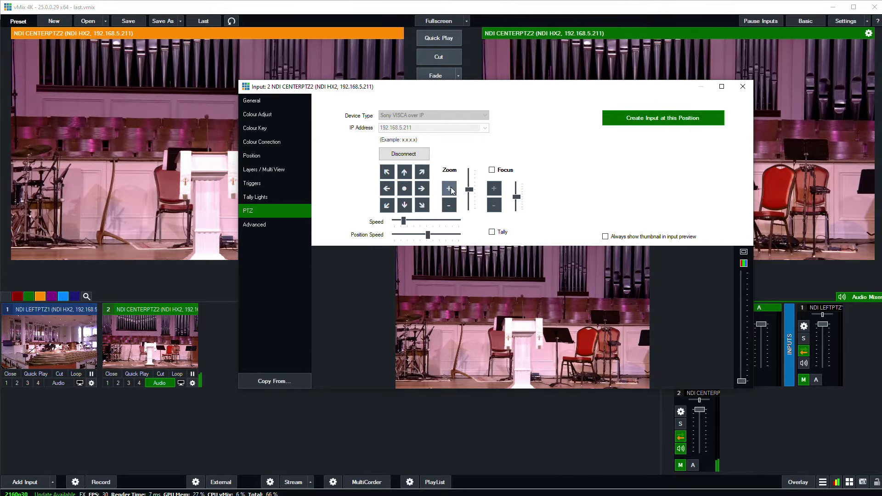
pyautogui.click(404, 175)
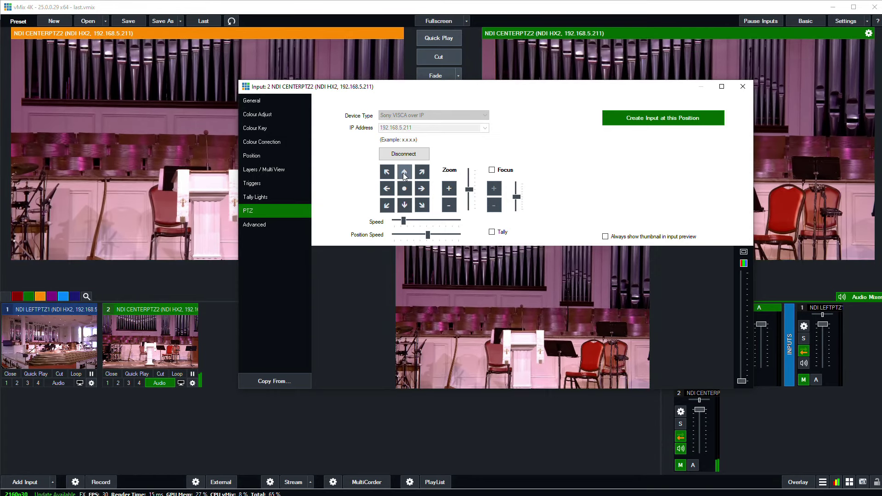
pyautogui.click(669, 119)
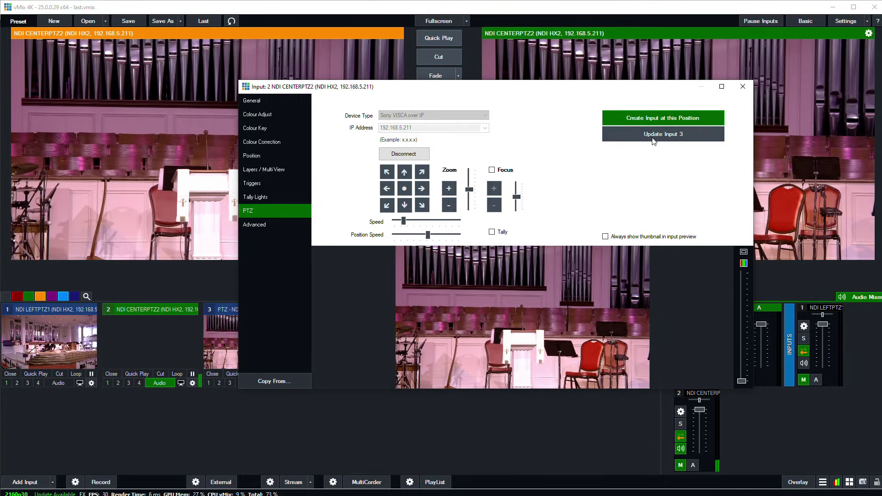
pyautogui.moveTo(298, 92); pyautogui.dragTo(379, 99)
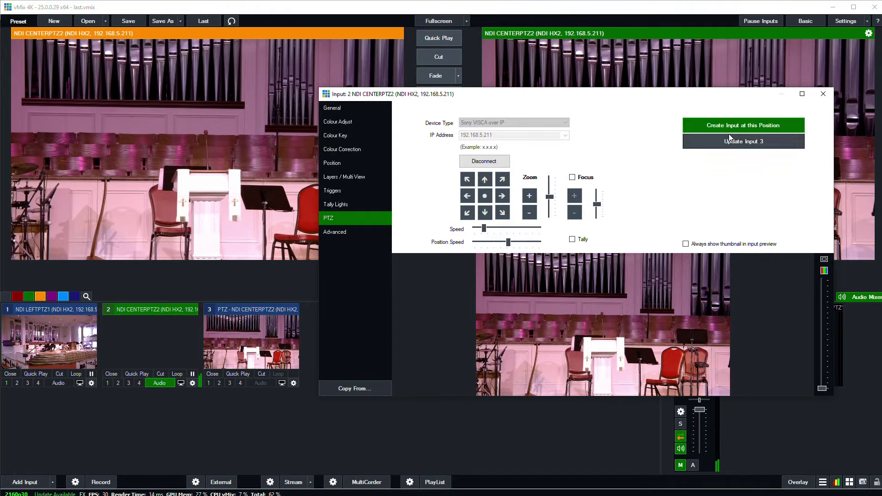
pyautogui.click(824, 94)
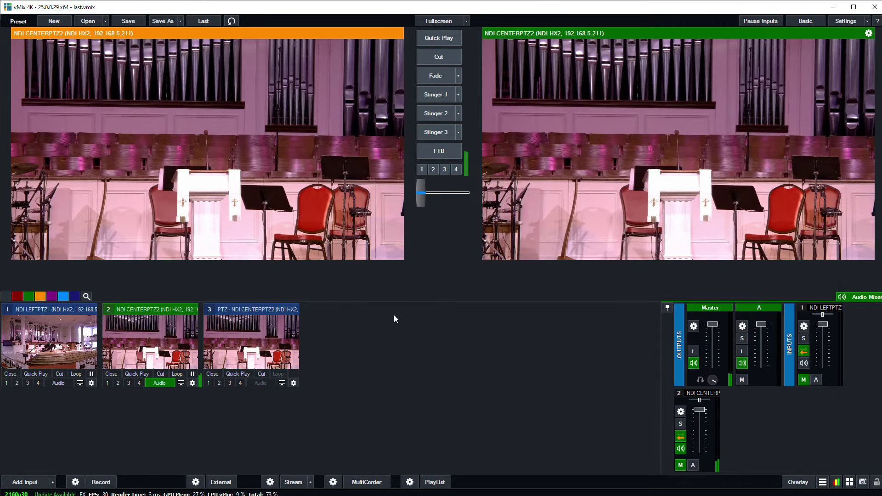
# Pan the centre camera left, then recall input 3 to confirm it restores the pulpit close-up framing
pyautogui.click(253, 345)
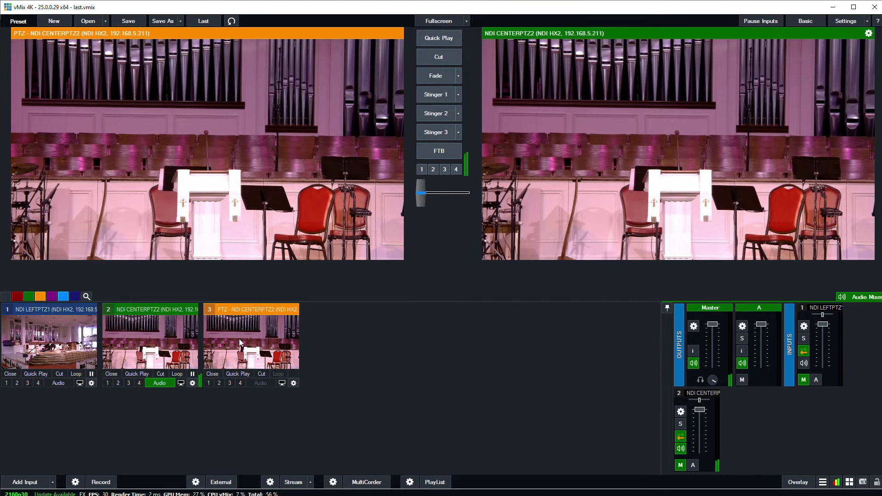
pyautogui.click(156, 338)
pyautogui.click(155, 338)
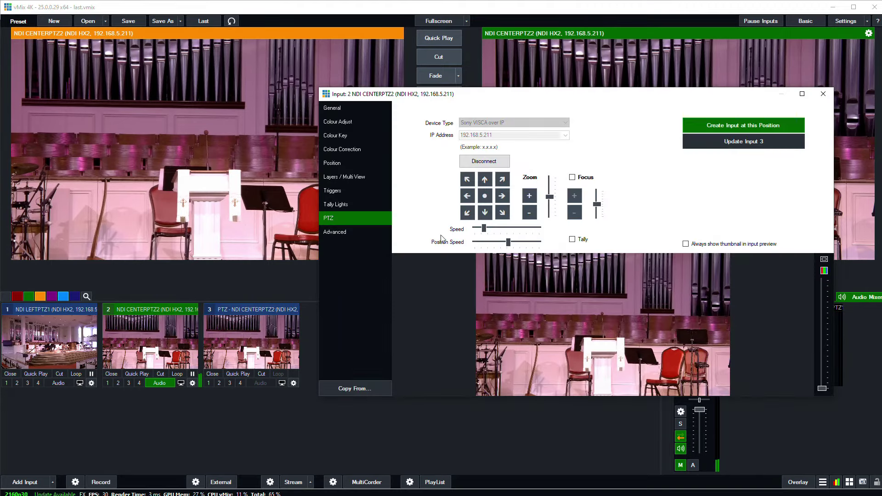
pyautogui.click(468, 197)
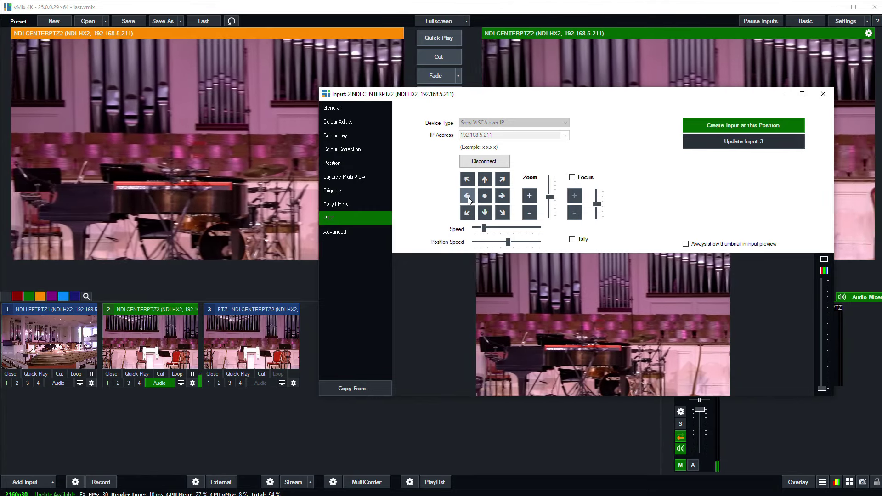
pyautogui.click(822, 94)
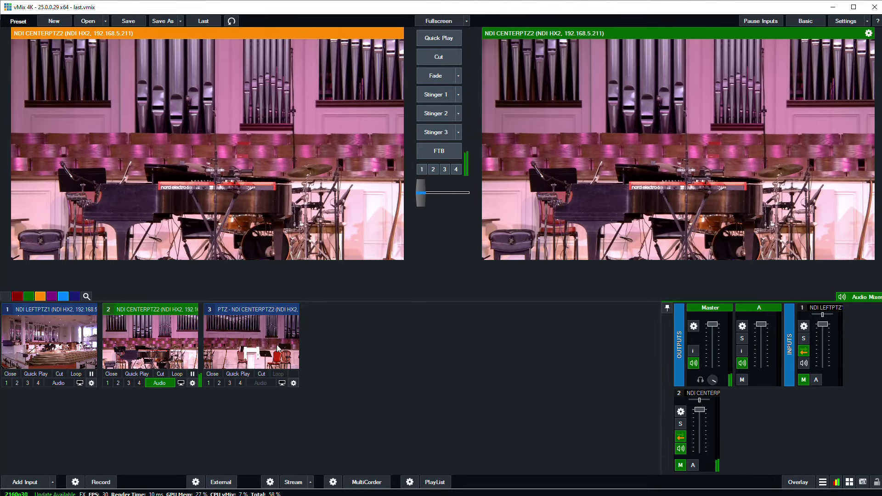
pyautogui.click(253, 348)
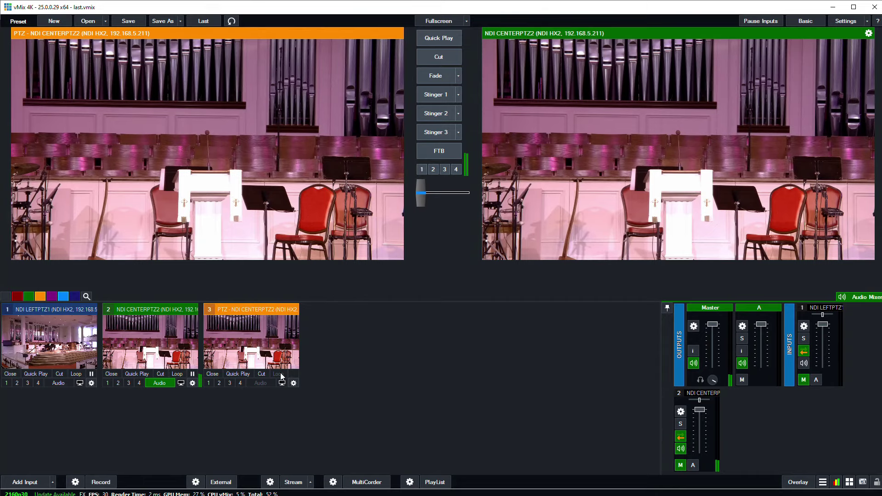
pyautogui.click(293, 383)
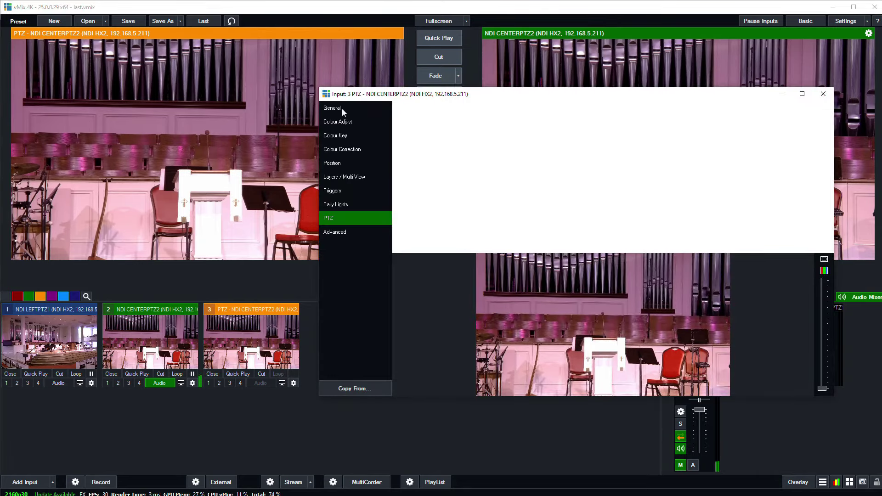
# Rename input 3 to 'Center Close Up'
pyautogui.click(342, 108)
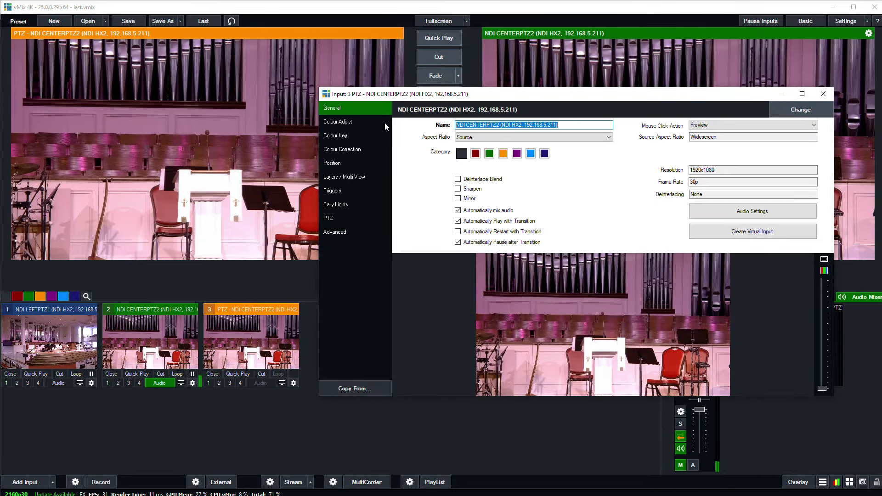
pyautogui.write('Center Close Up')
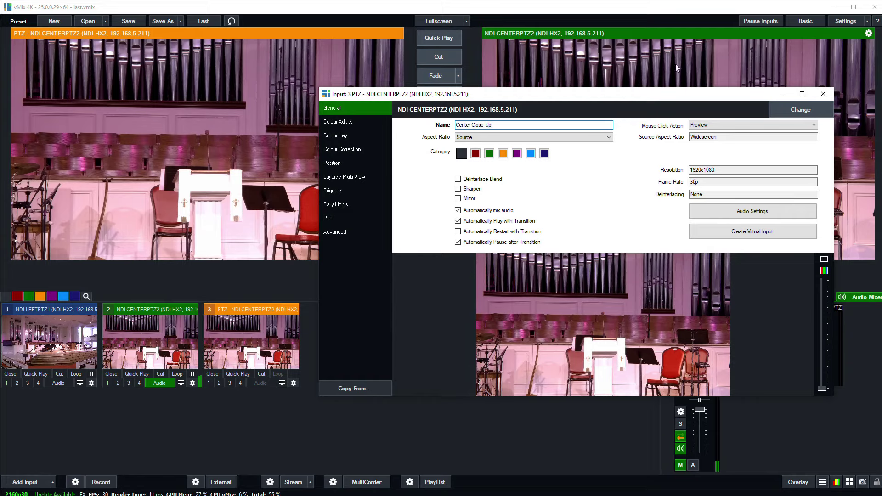
pyautogui.click(823, 94)
# Zoom the centre camera out, pan left, and save that wide framing as new input 4
pyautogui.click(145, 346)
pyautogui.click(146, 346)
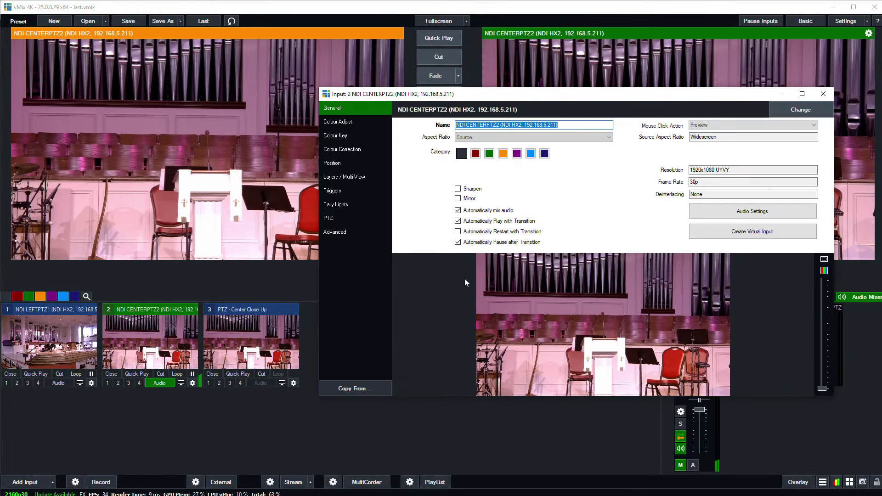
pyautogui.click(350, 217)
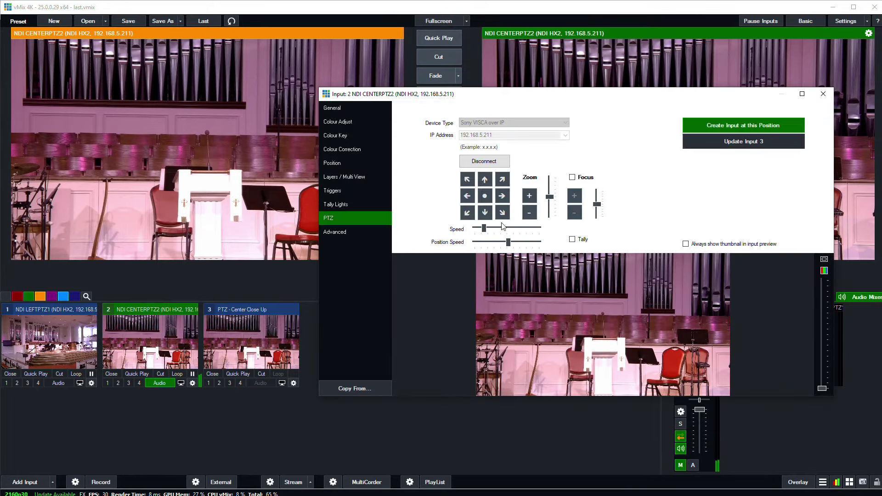
pyautogui.click(530, 213)
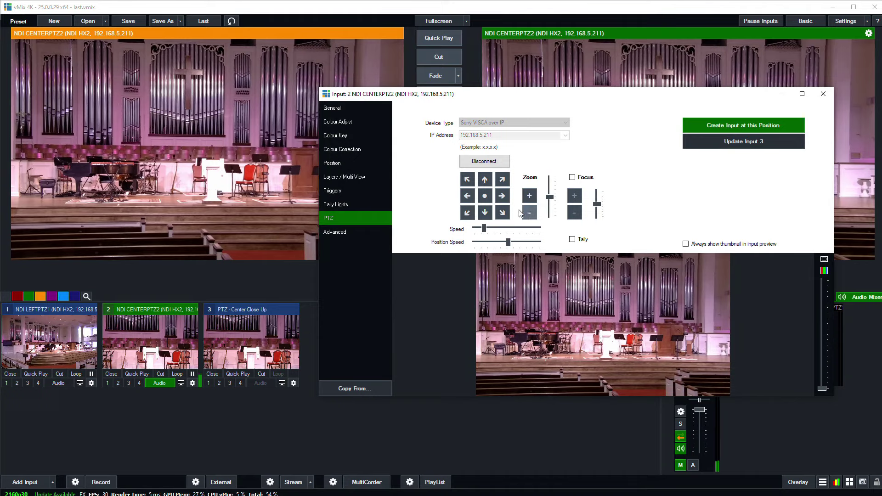
pyautogui.click(471, 200)
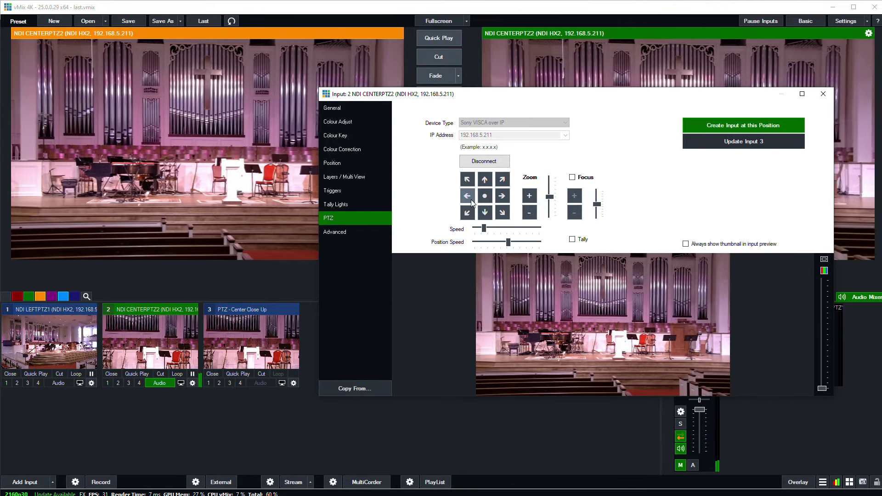
pyautogui.click(720, 128)
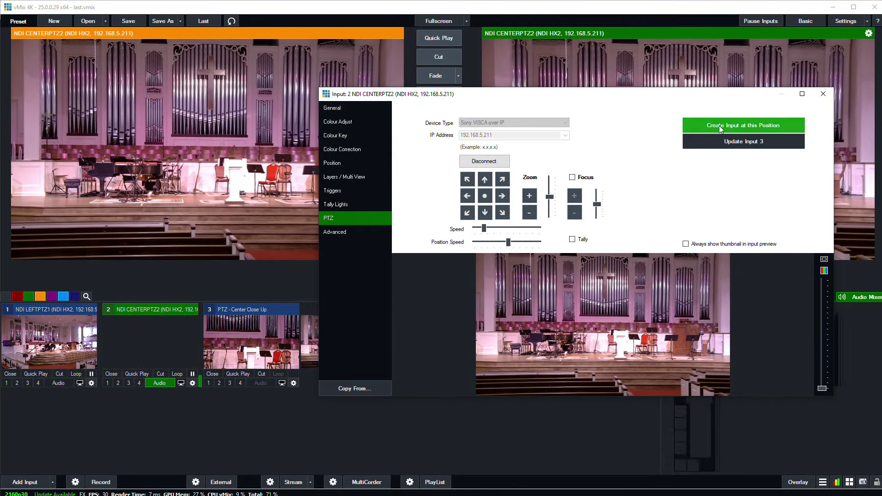
pyautogui.click(824, 95)
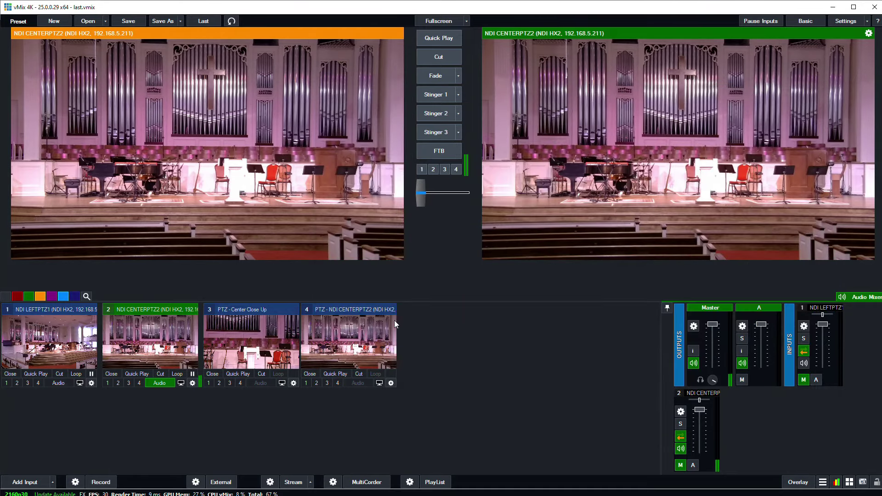
pyautogui.click(391, 383)
# Rename input 4 to 'Center Wide'
pyautogui.click(345, 107)
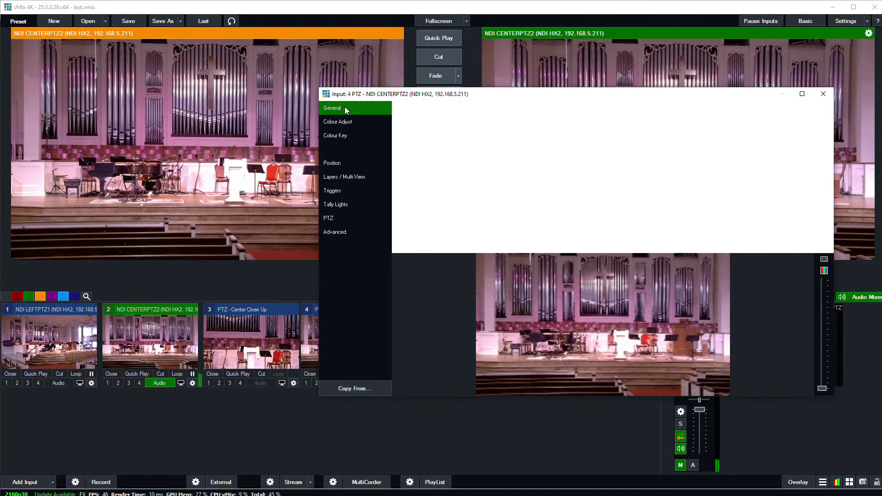
pyautogui.moveTo(561, 125); pyautogui.dragTo(427, 125)
pyautogui.write('Center Wide')
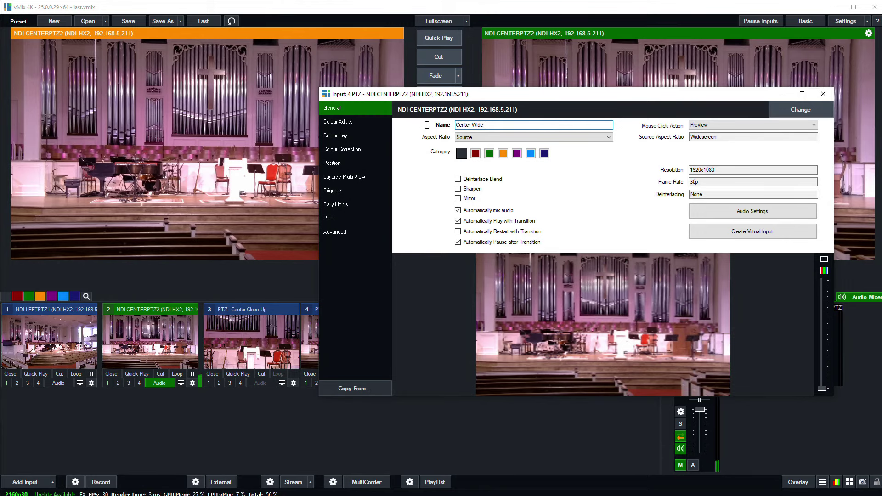
pyautogui.click(819, 93)
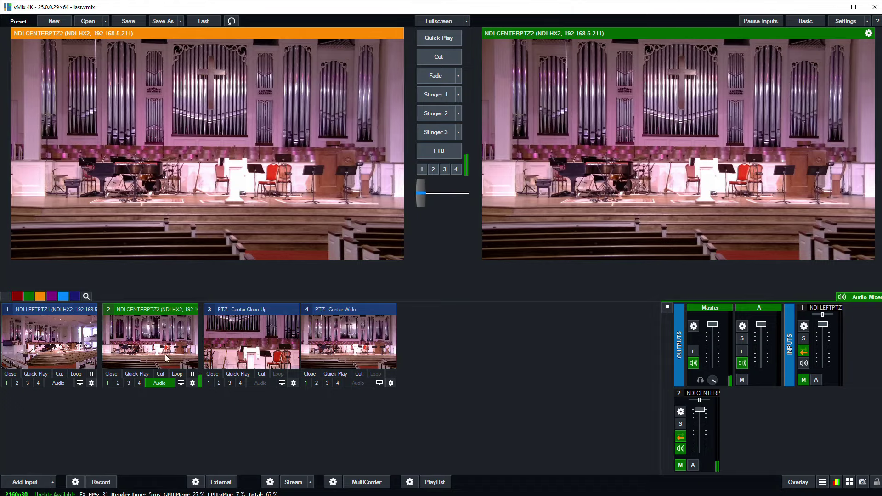
# Preview Center Close Up and then Center Wide to check each recalls its framing
pyautogui.click(263, 343)
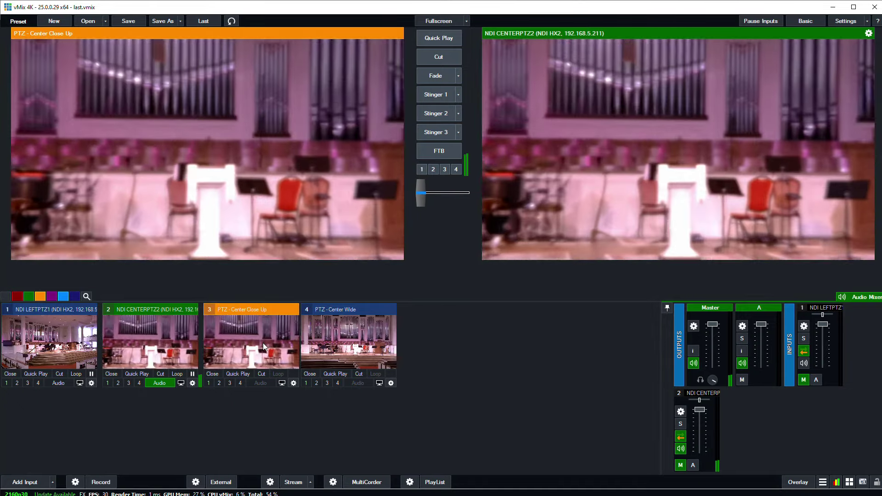
pyautogui.click(352, 342)
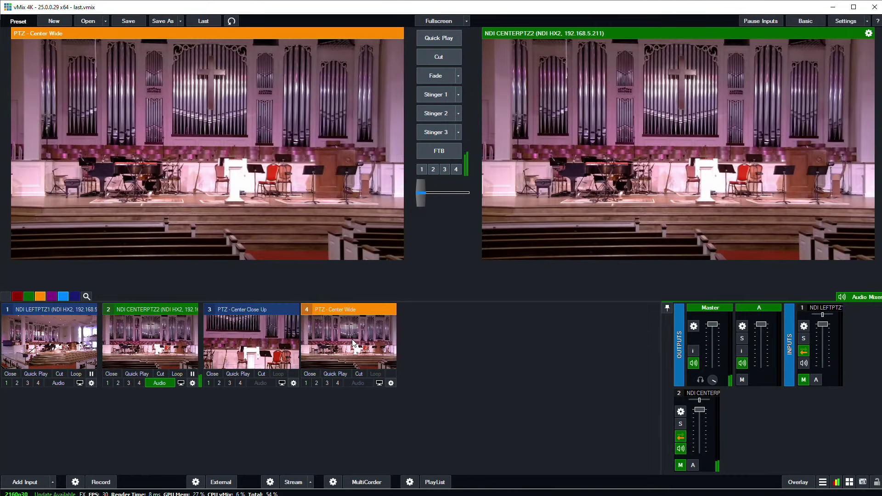
pyautogui.doubleClick(48, 346)
# Pan the left camera right, zoom out to a wide shot, and save it as a new input
pyautogui.click(328, 218)
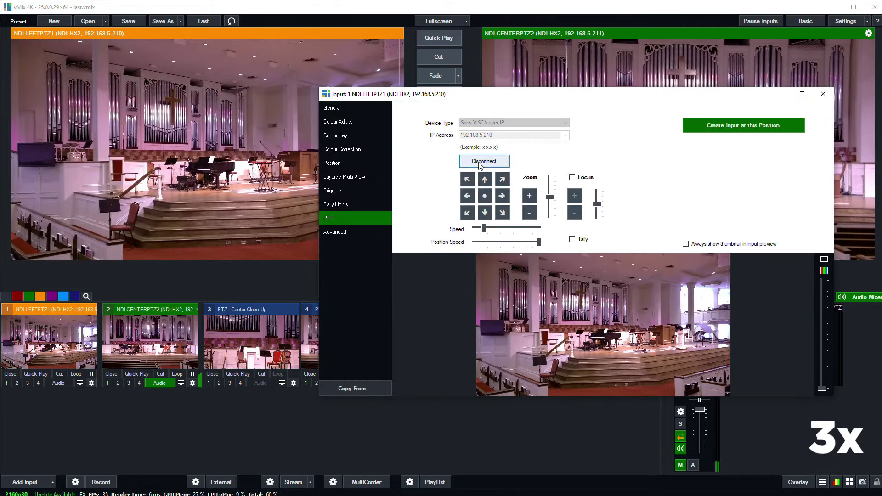
pyautogui.click(503, 196)
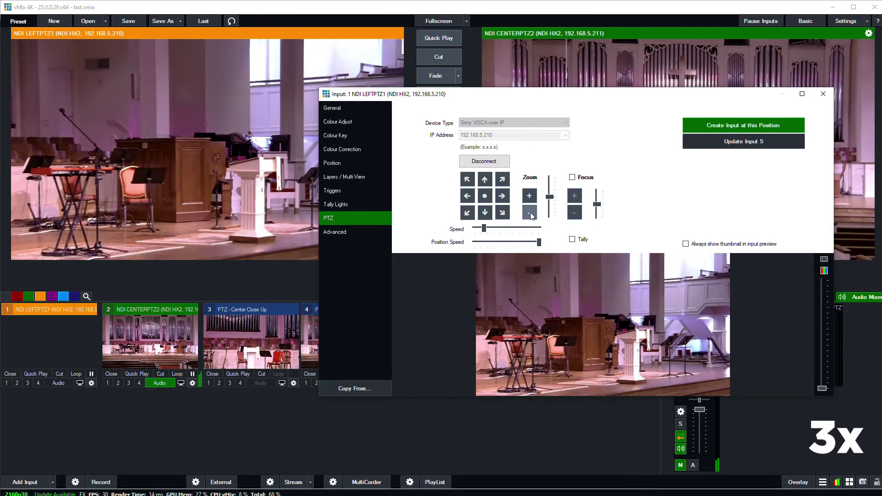
pyautogui.click(485, 213)
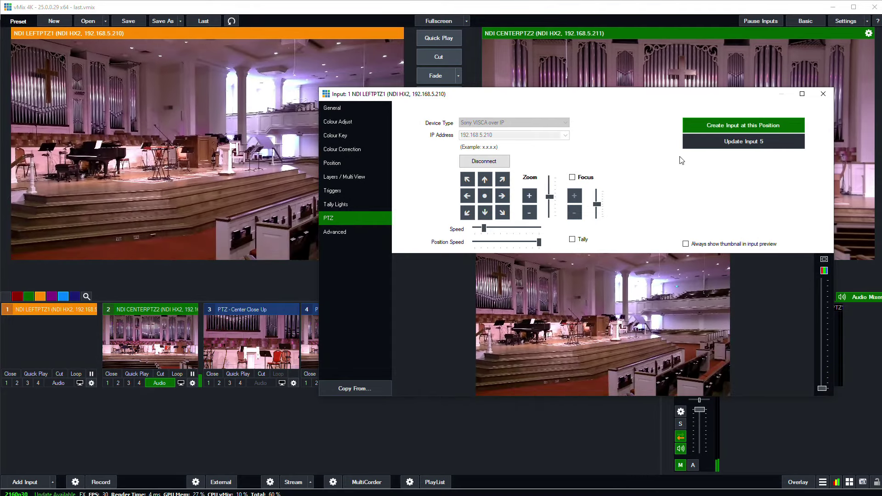
pyautogui.click(719, 127)
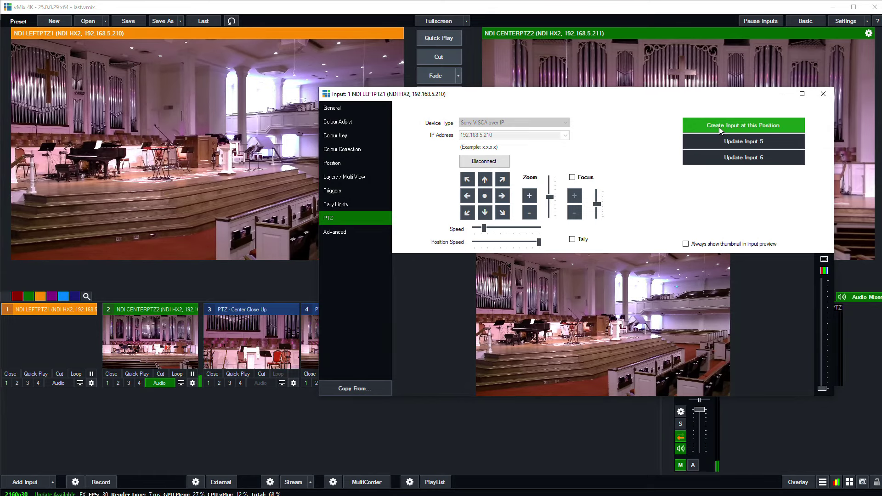
pyautogui.click(821, 96)
# Name input 5 'Left Pulpit' and input 6 'Left Wide', then cue Left Pulpit in preview
pyautogui.click(489, 384)
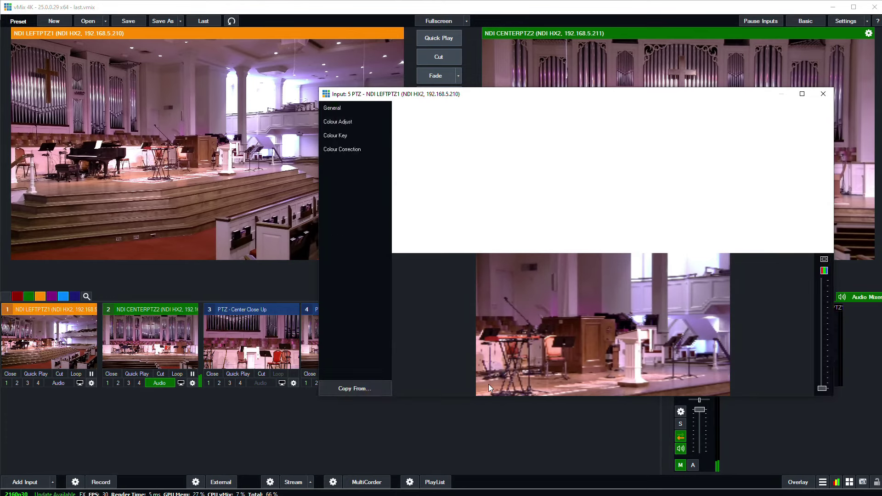
pyautogui.hotkey('ctrl', 'a')
pyautogui.write('Left P')
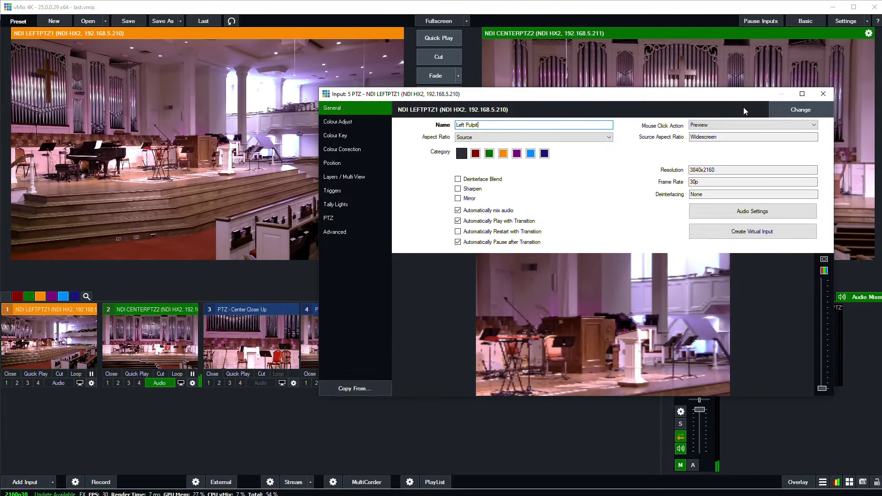
pyautogui.write('ulpit')
pyautogui.click(824, 94)
pyautogui.click(590, 383)
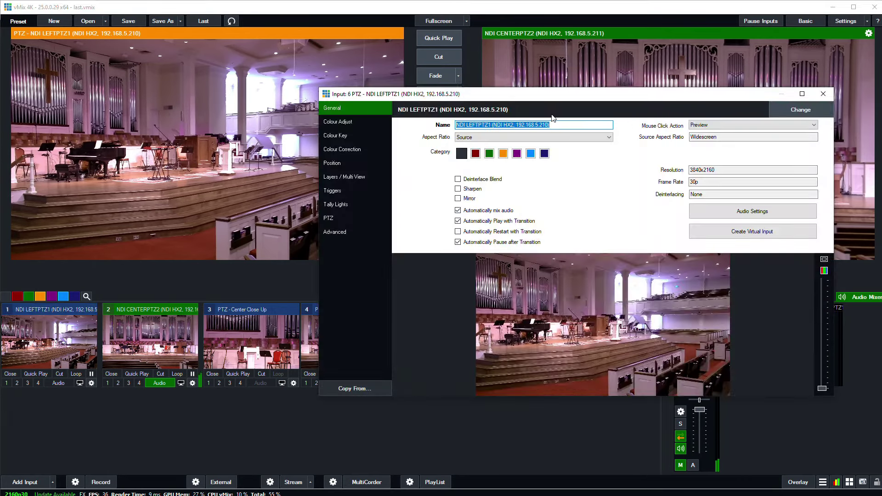
pyautogui.write('Left Wide')
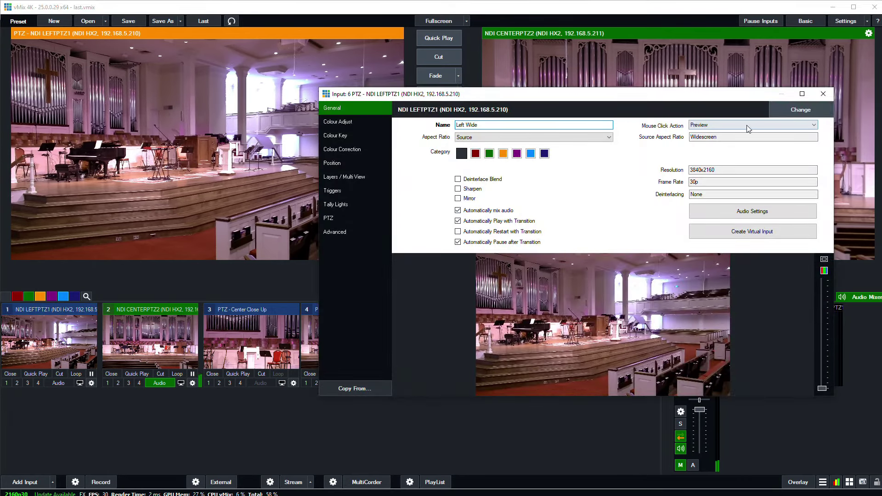
pyautogui.click(823, 93)
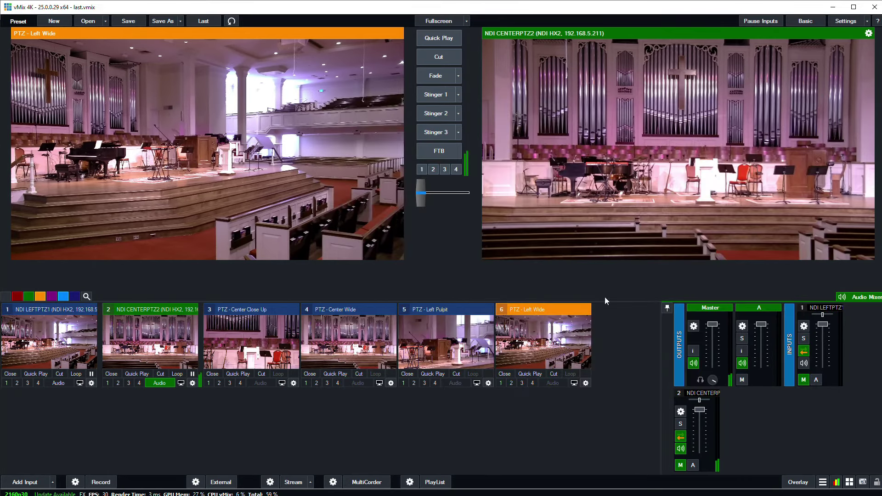
pyautogui.click(443, 351)
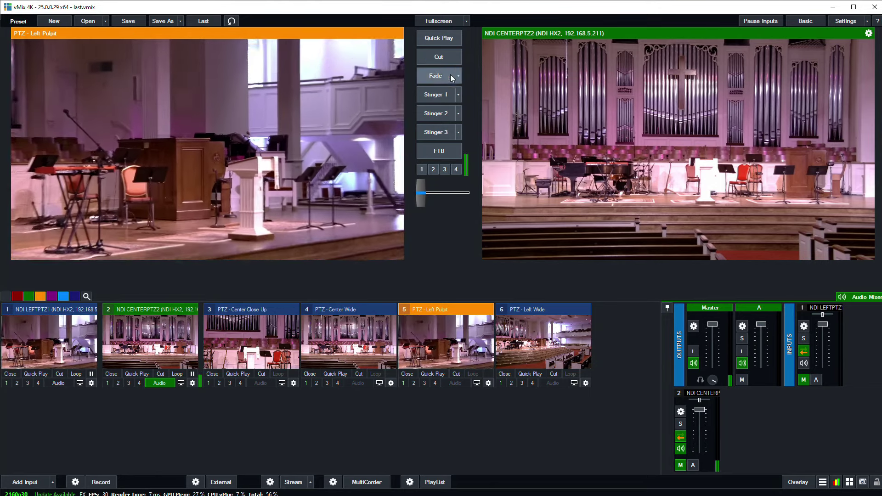
# Take Left Pulpit live, then cue Center Close Up and cut it to program
pyautogui.click(443, 55)
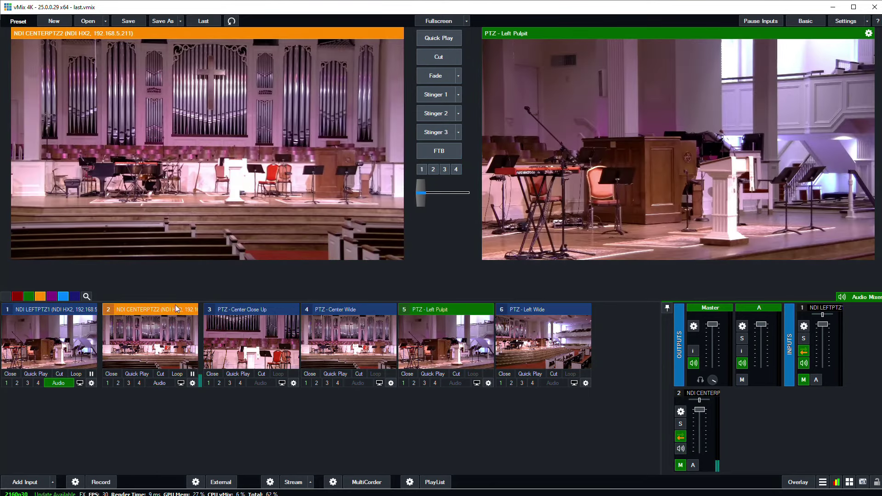
pyautogui.click(251, 345)
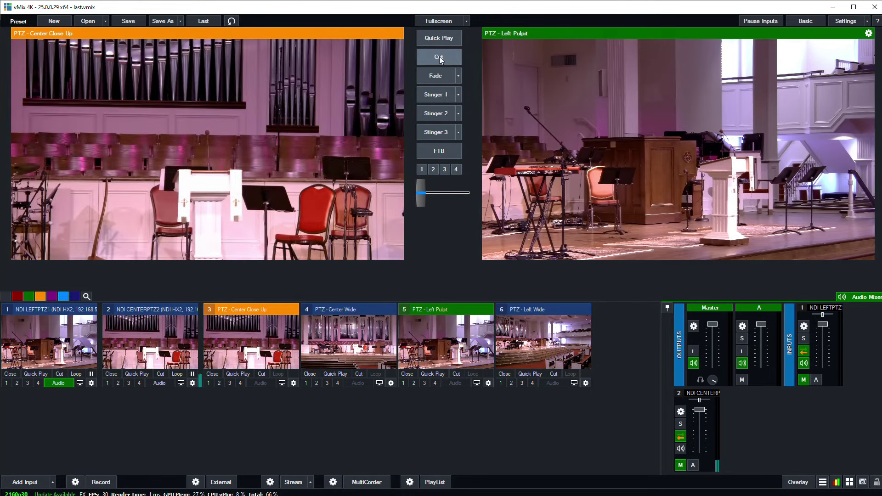
pyautogui.click(439, 57)
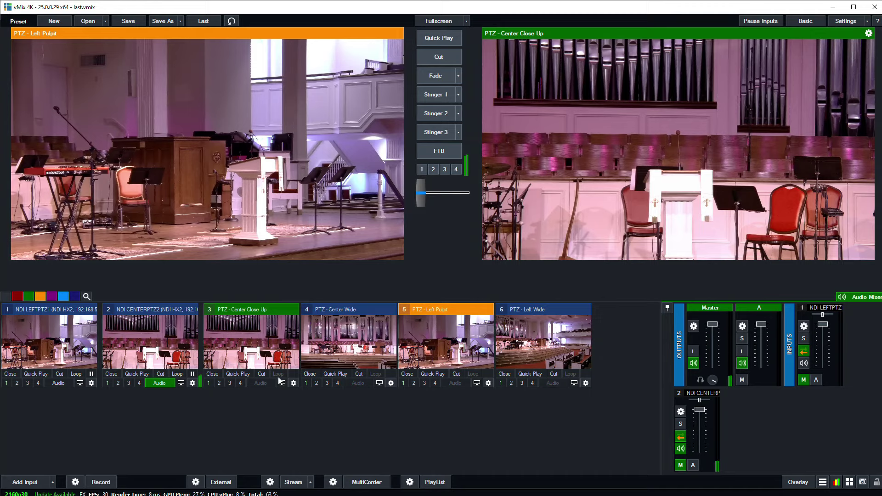
# Put Center Close Up and Center Wide in the red category and test the red tab filter
pyautogui.click(293, 382)
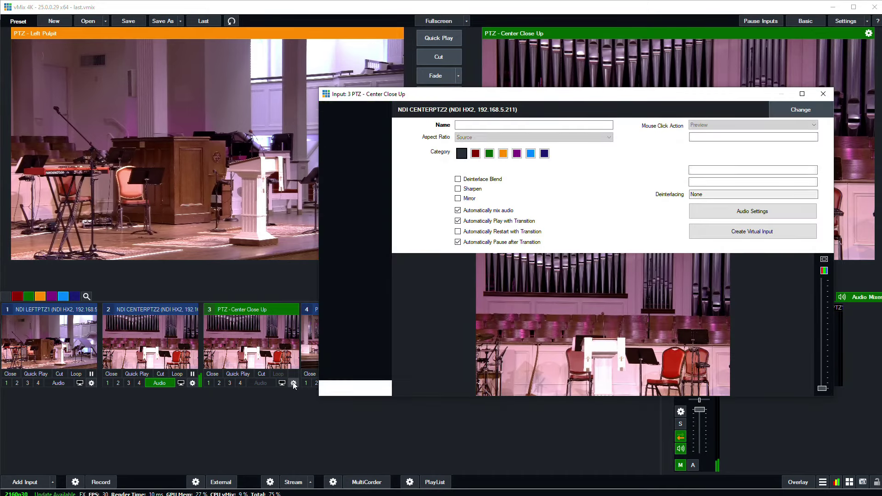
pyautogui.click(475, 154)
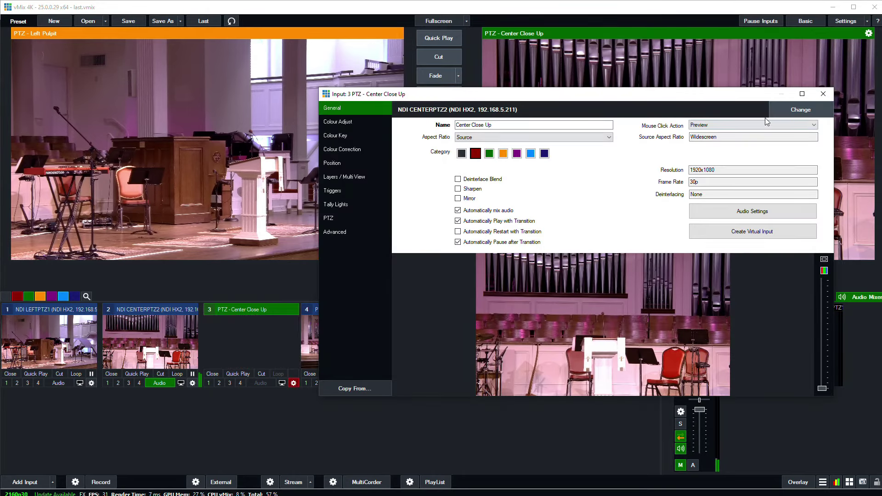
pyautogui.click(823, 94)
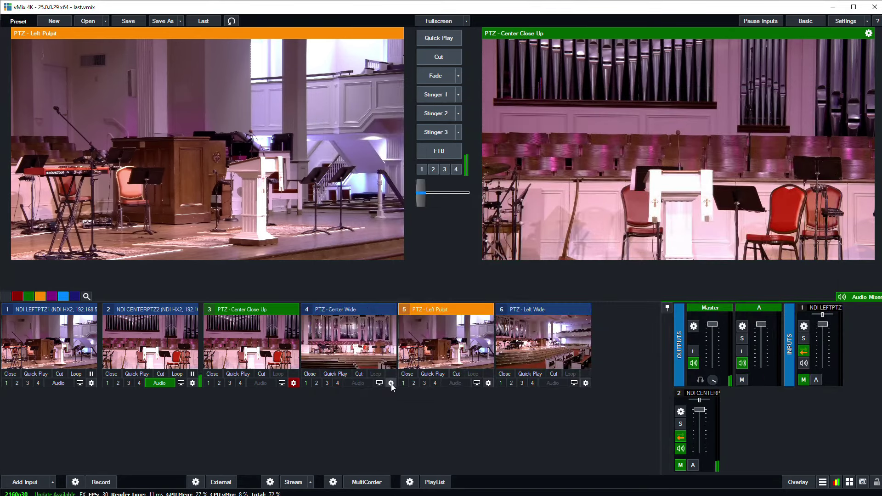
pyautogui.click(391, 383)
pyautogui.click(476, 154)
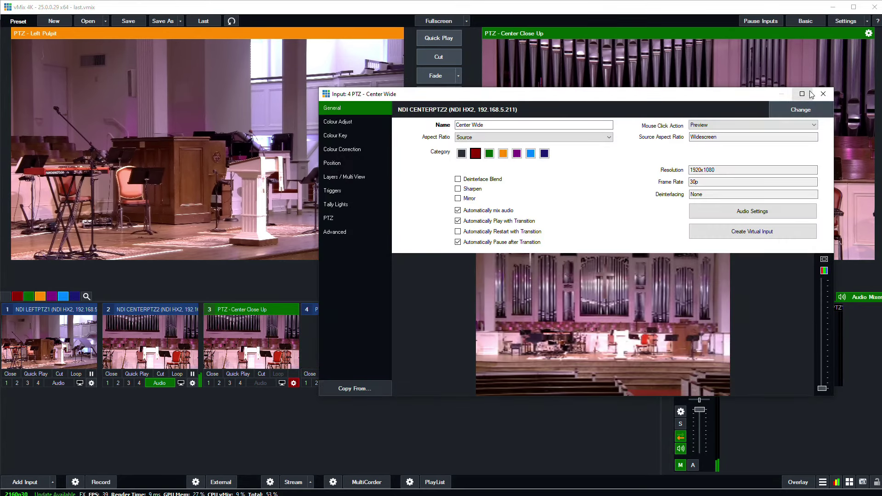
pyautogui.click(823, 93)
pyautogui.click(18, 296)
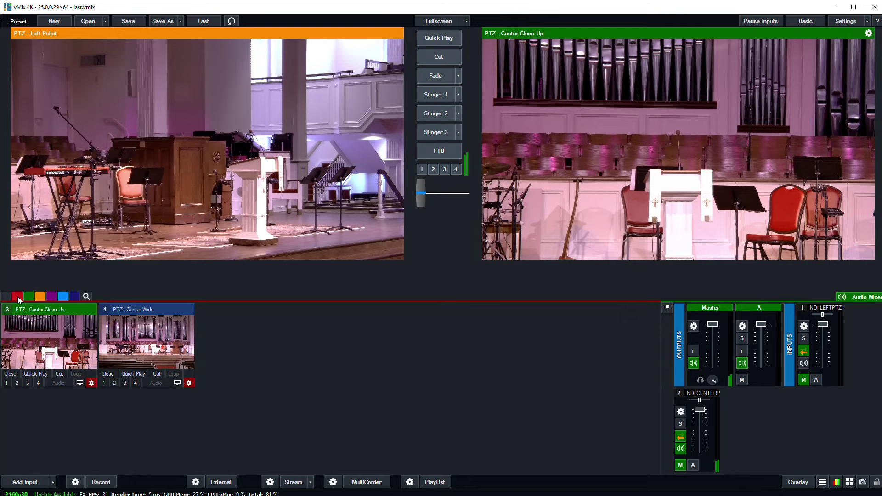
pyautogui.click(18, 297)
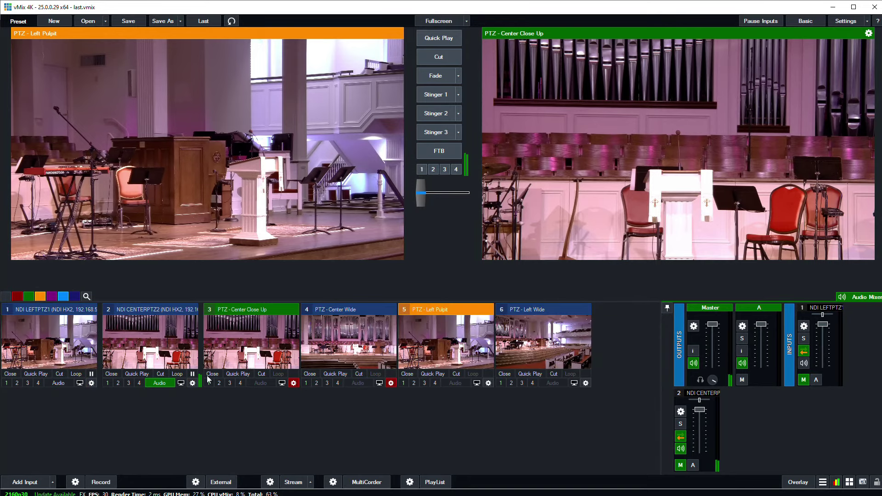
# Put Left Pulpit and Left Wide in the orange category, then take Left Wide live
pyautogui.click(488, 384)
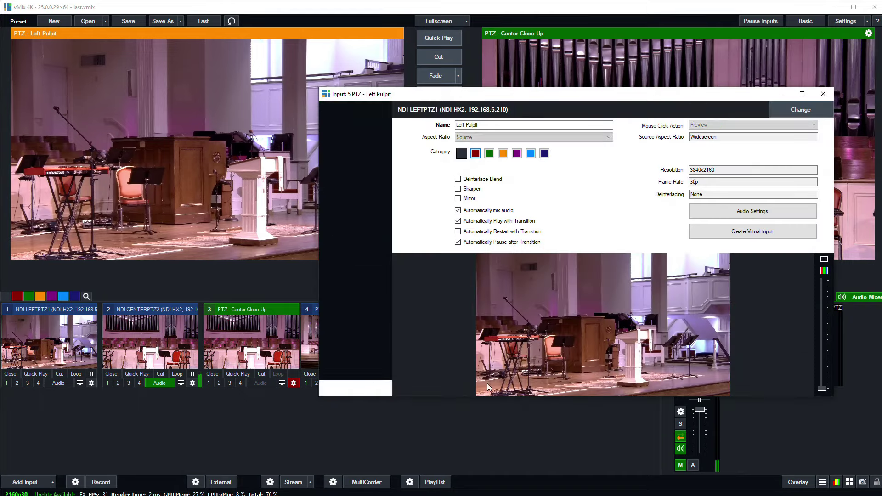
pyautogui.click(823, 94)
pyautogui.click(585, 383)
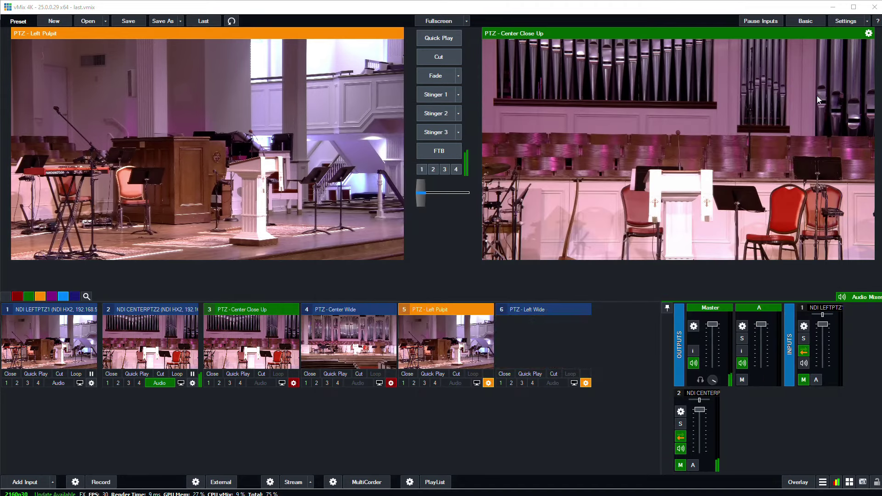
pyautogui.click(824, 94)
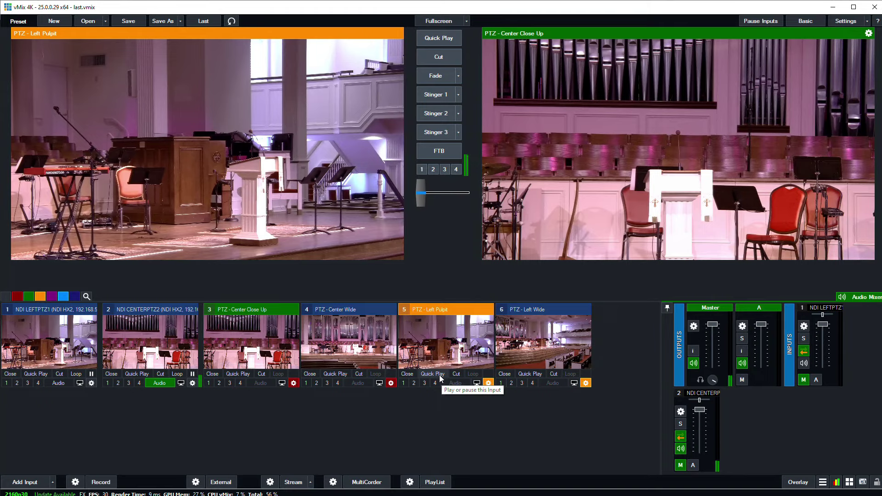
pyautogui.click(545, 345)
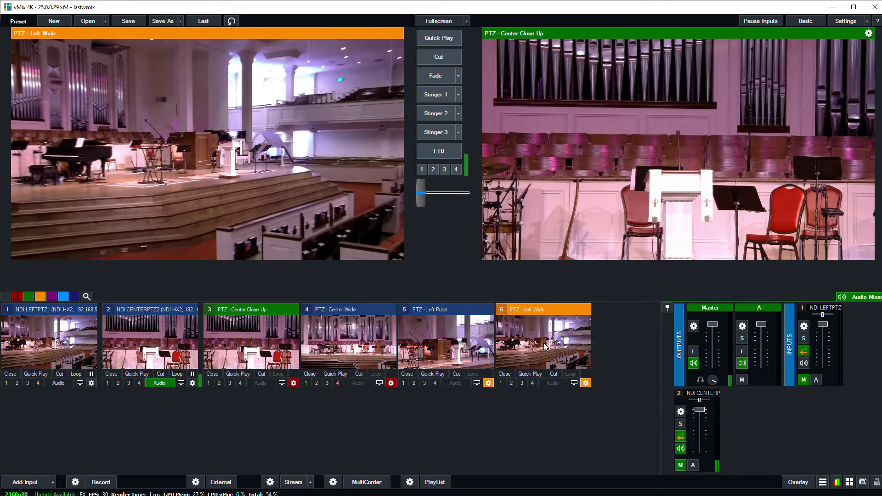
pyautogui.click(532, 374)
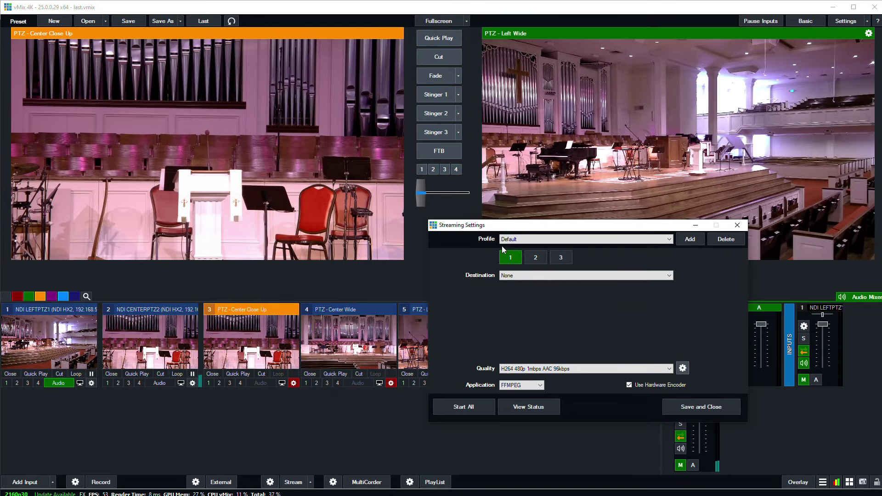
# Set the streaming destination to YouTube Live Stream Now
pyautogui.moveTo(516, 226); pyautogui.dragTo(391, 52)
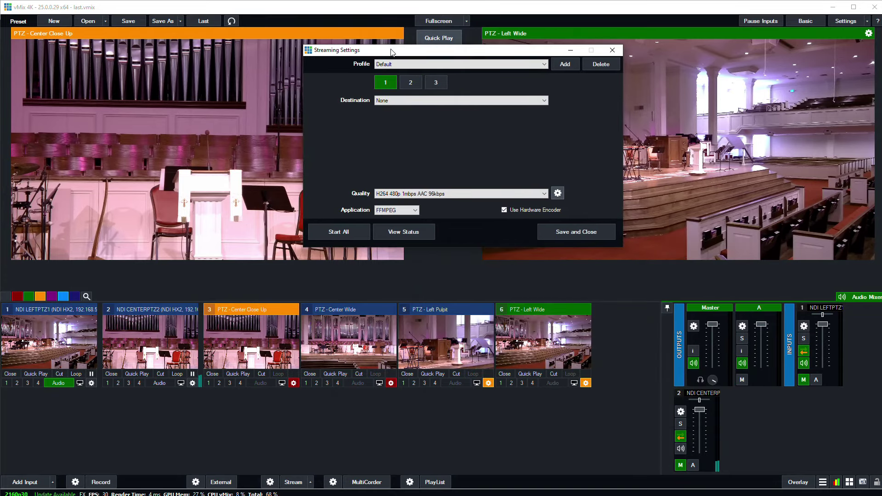
pyautogui.click(409, 101)
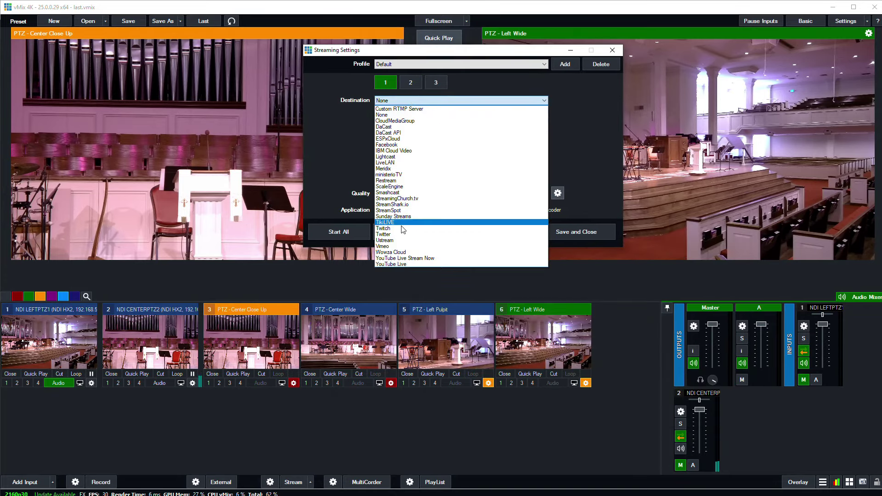
pyautogui.click(421, 259)
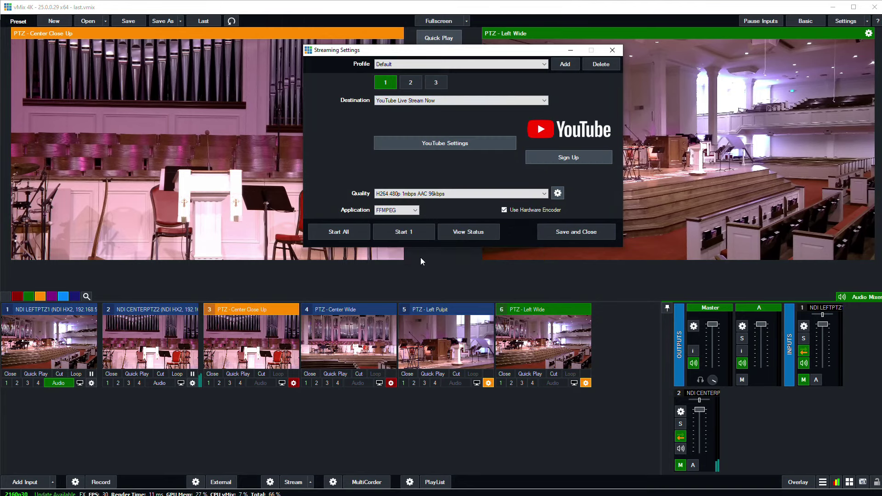
# Sign in to YouTube and title the stream 'Live Stream for Today'
pyautogui.click(439, 144)
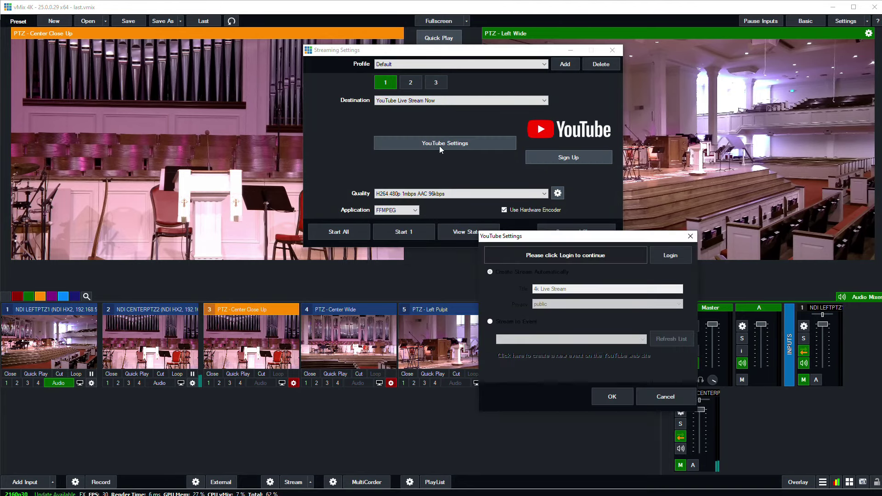
pyautogui.click(671, 255)
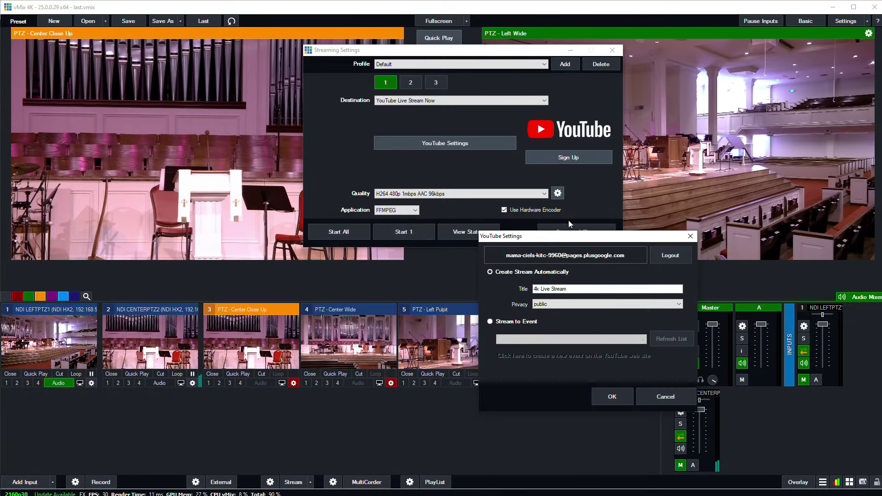
pyautogui.moveTo(569, 235); pyautogui.dragTo(470, 130)
pyautogui.moveTo(469, 183); pyautogui.dragTo(431, 182)
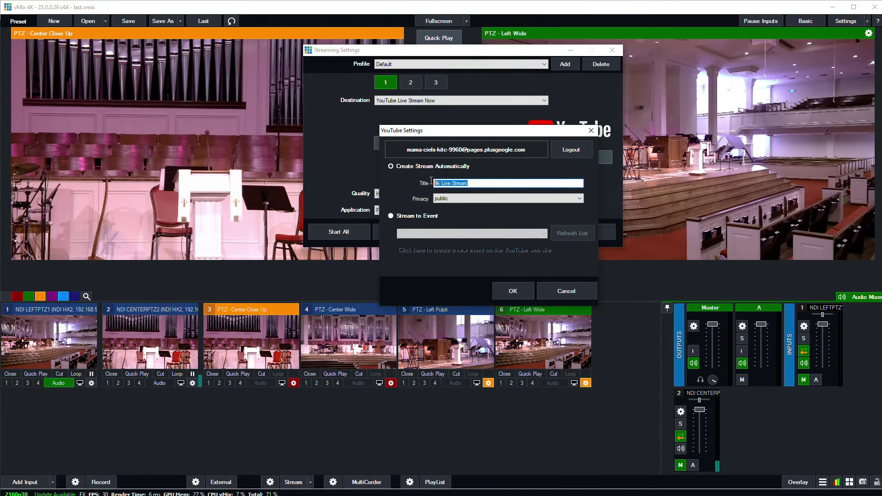
pyautogui.write('Live')
pyautogui.click(515, 289)
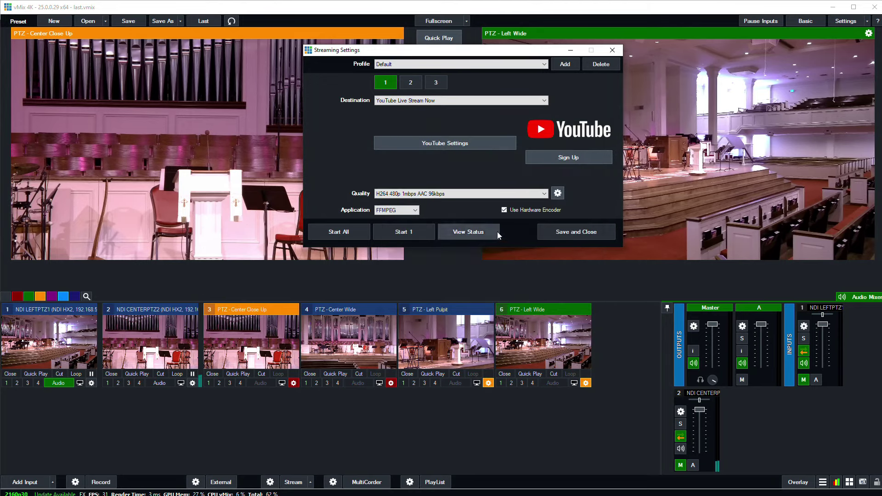
# Choose the H264 2160p 20mbps AAC 128kbps stream quality preset
pyautogui.click(472, 194)
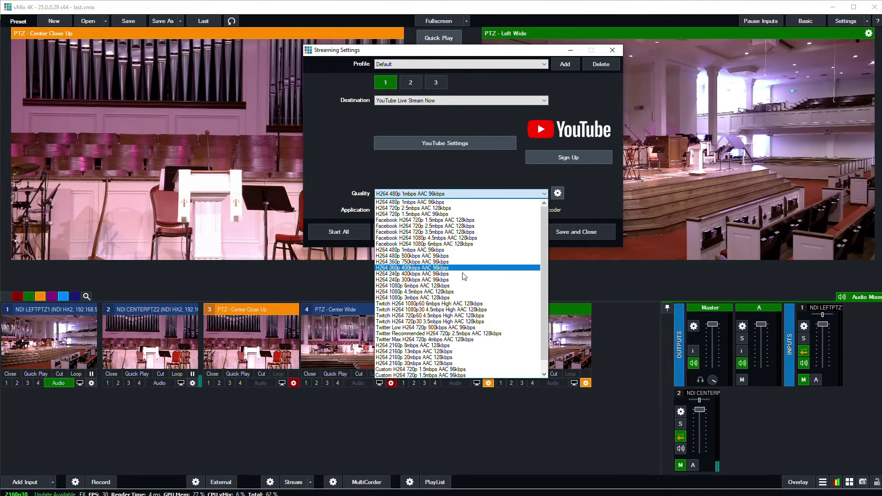
pyautogui.click(403, 358)
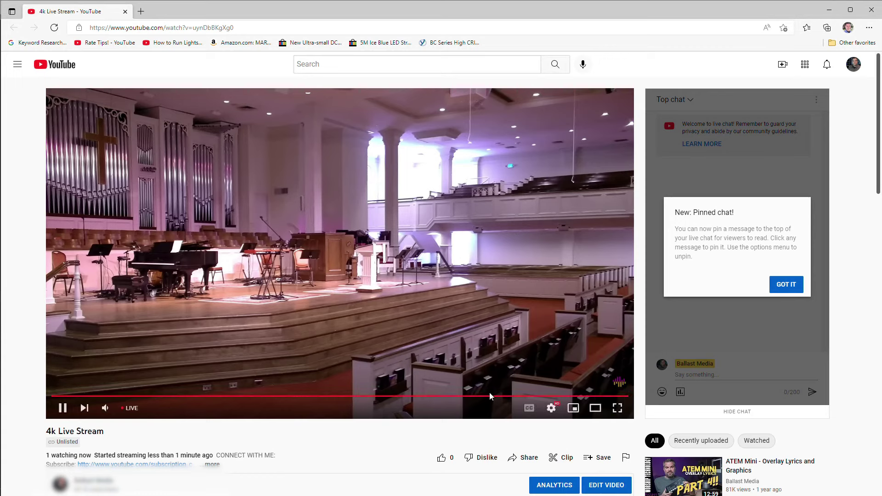
# Set the YouTube player's playback quality to 2160p
pyautogui.click(553, 408)
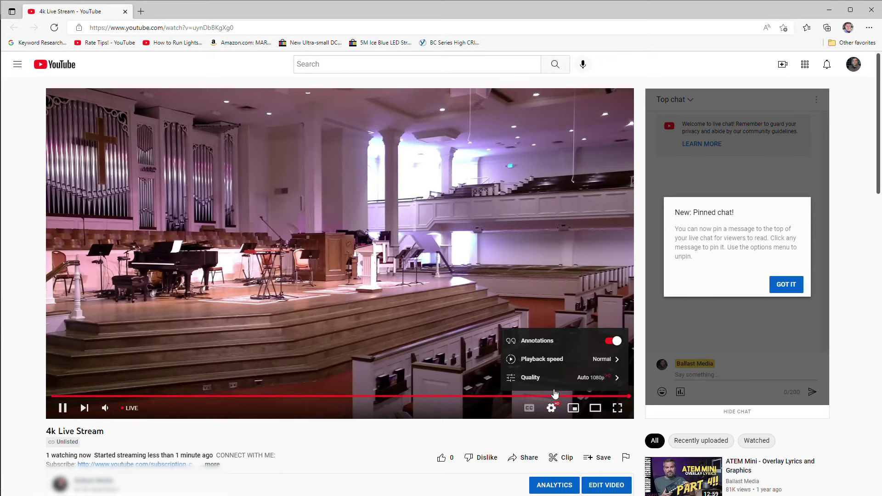
pyautogui.click(570, 380)
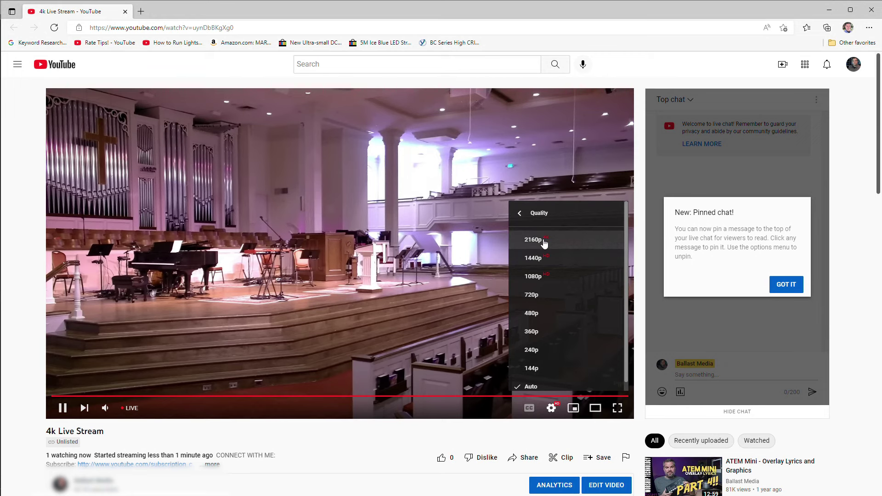
pyautogui.click(544, 244)
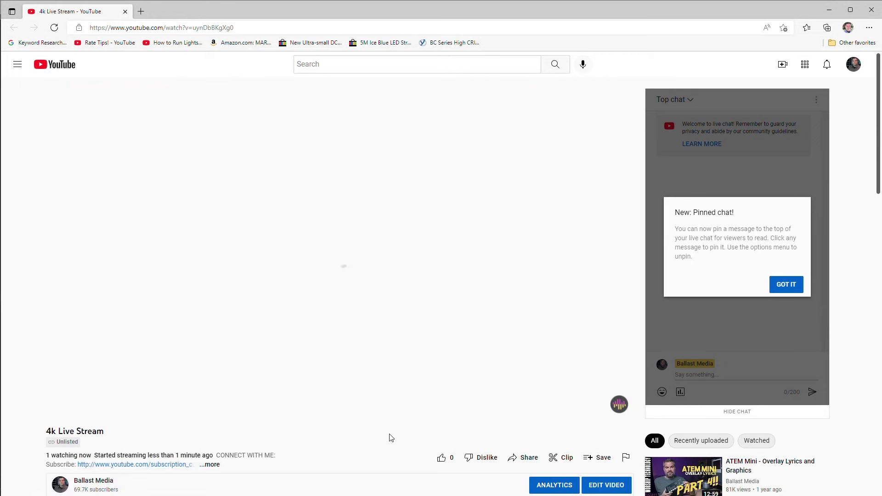